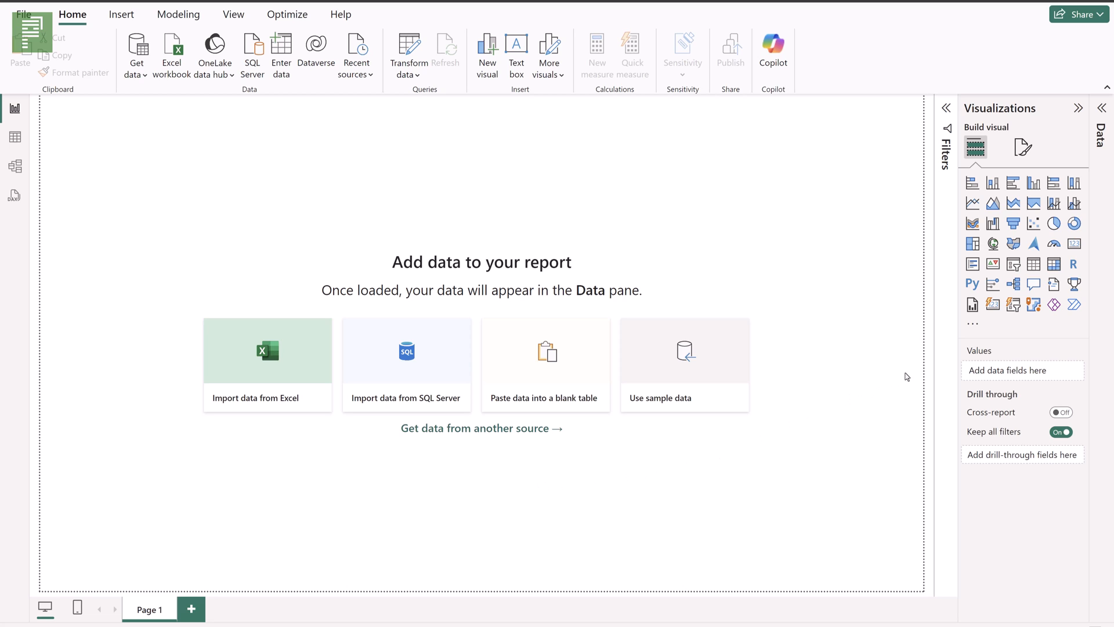
# Show the Get more visuals options from the Visualizations pane
pyautogui.click(973, 326)
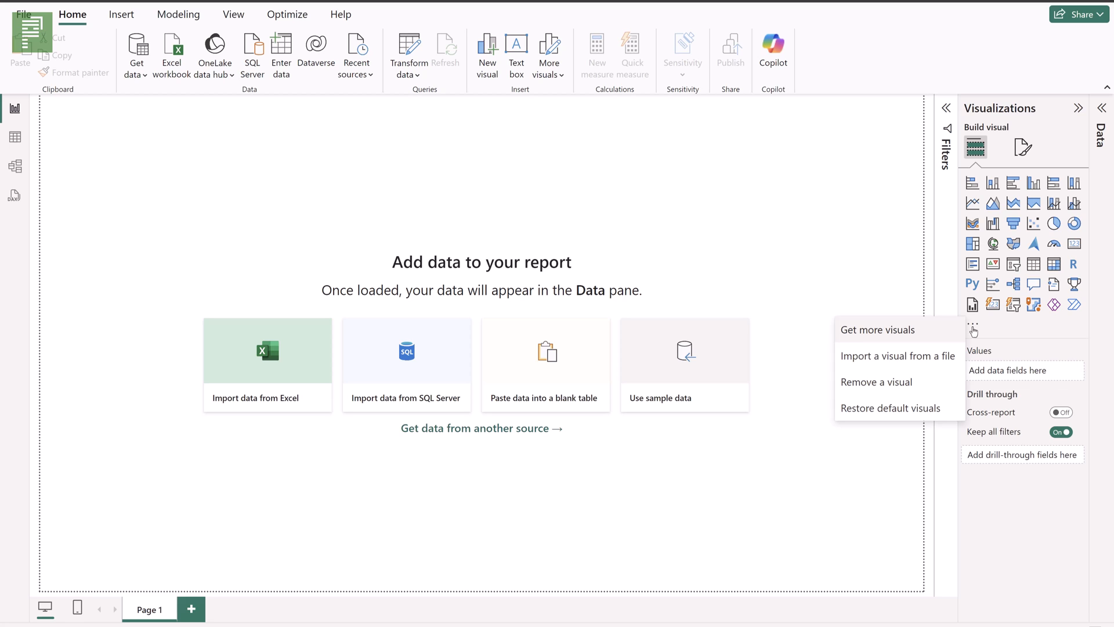
# Search the visuals marketplace for 'nov' and show the Filter by categories
pyautogui.click(940, 339)
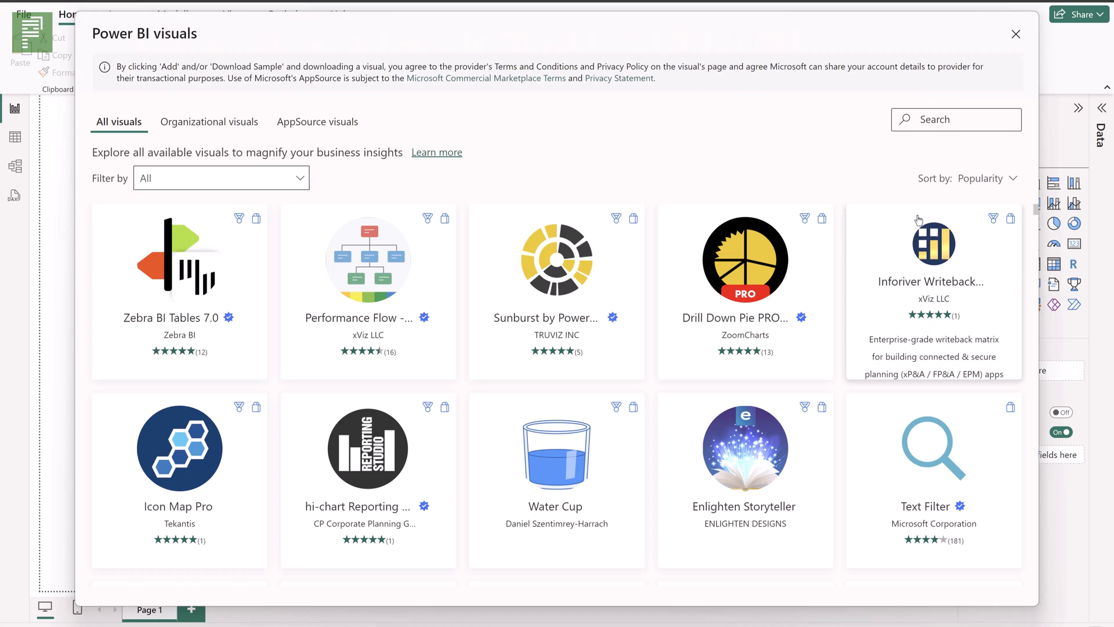
pyautogui.click(947, 119)
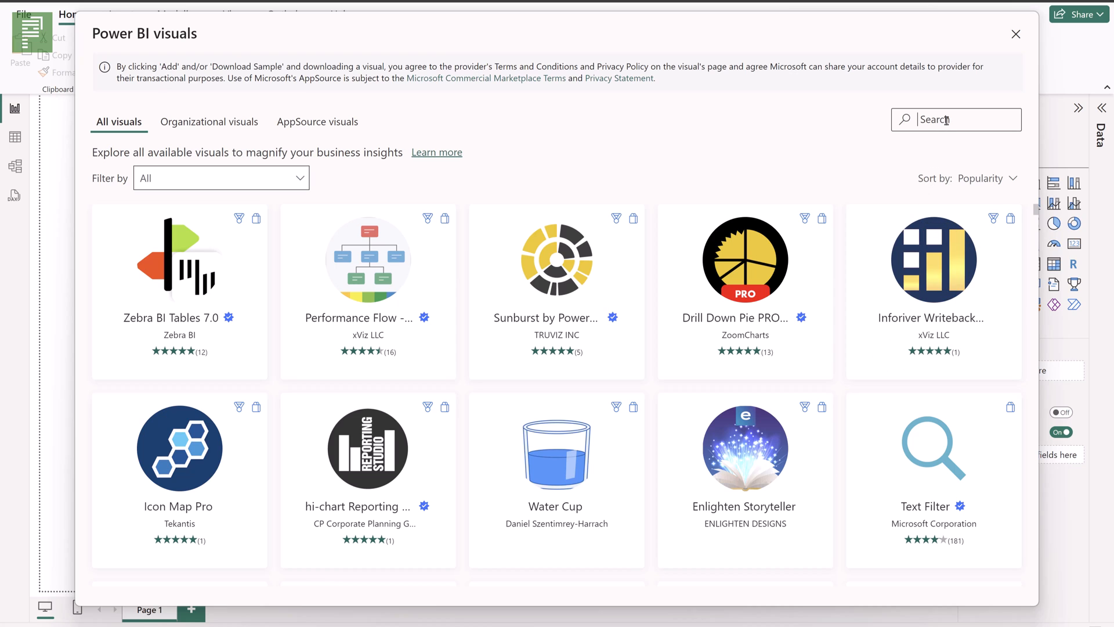
pyautogui.write('nov')
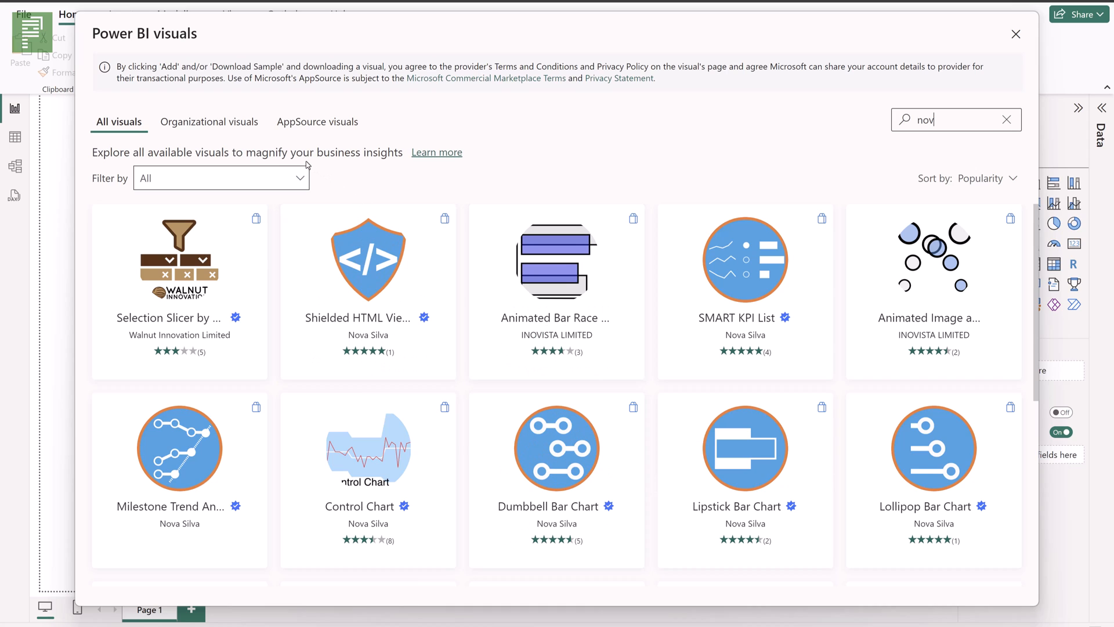
pyautogui.click(296, 178)
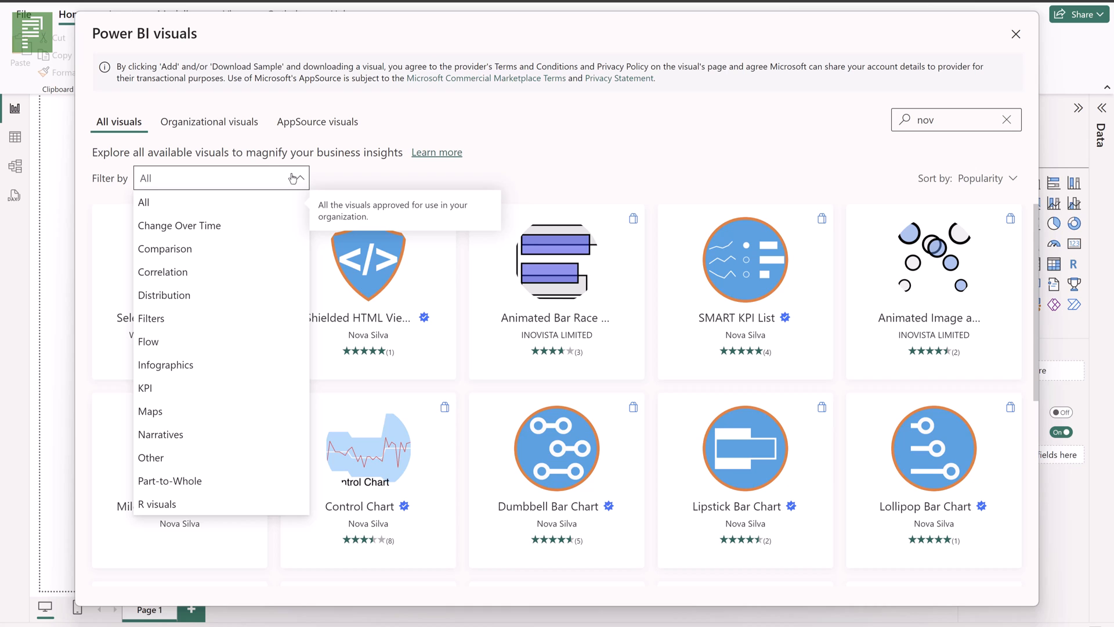
# Dismiss the category filter and view the Selection Slicer by Walnut Innovation details
pyautogui.click(296, 179)
pyautogui.moveTo(235, 282)
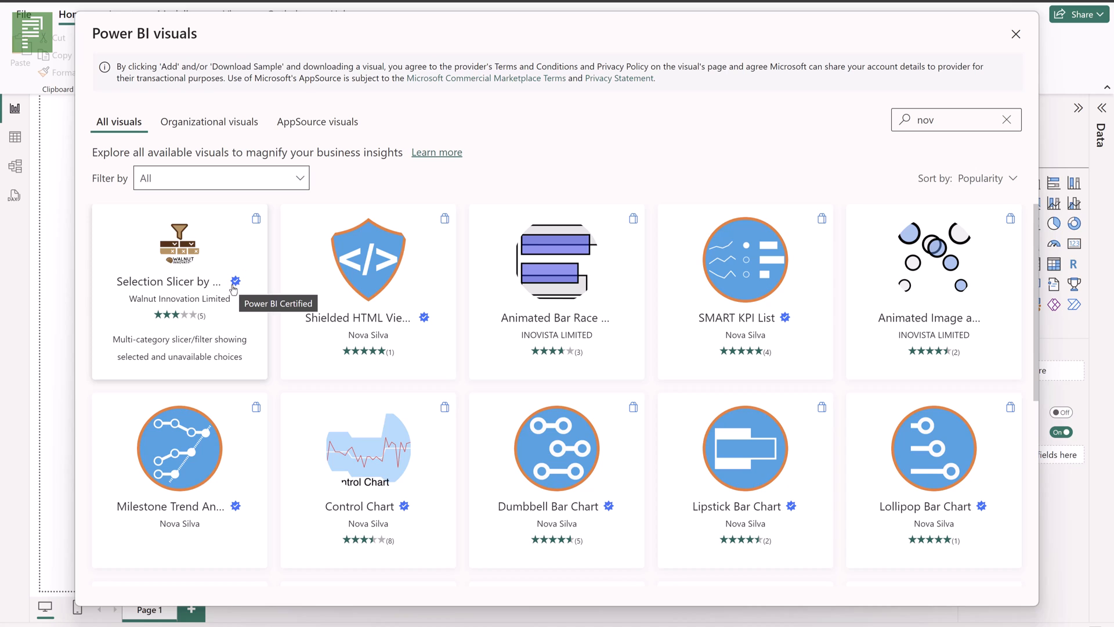
pyautogui.click(234, 289)
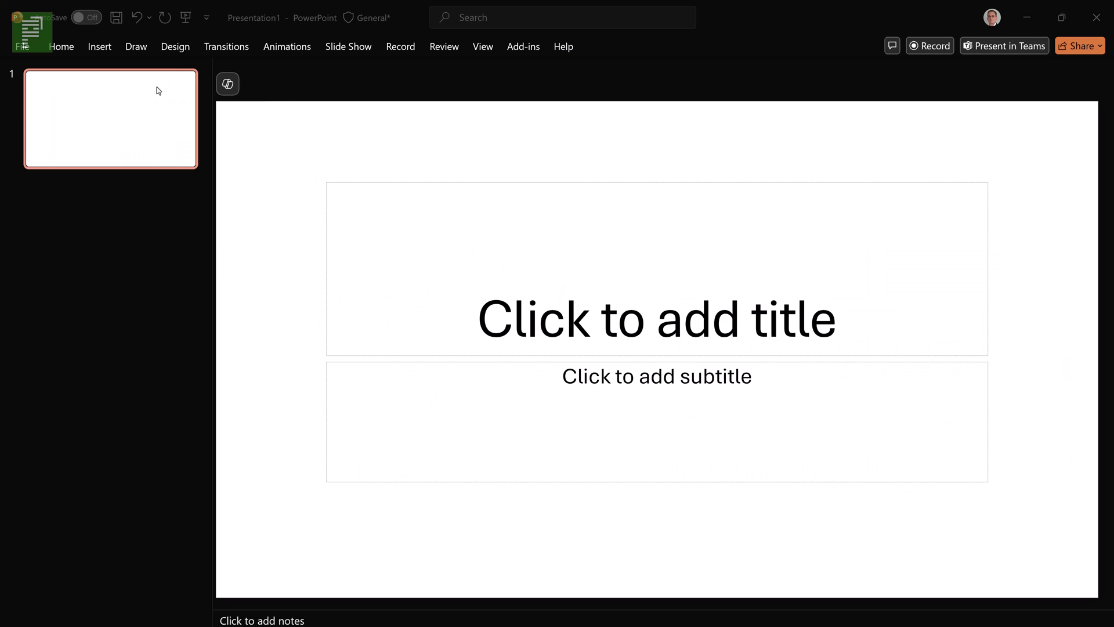
# Switch to PowerPoint and change the title slide to the Blank layout
pyautogui.click(159, 88)
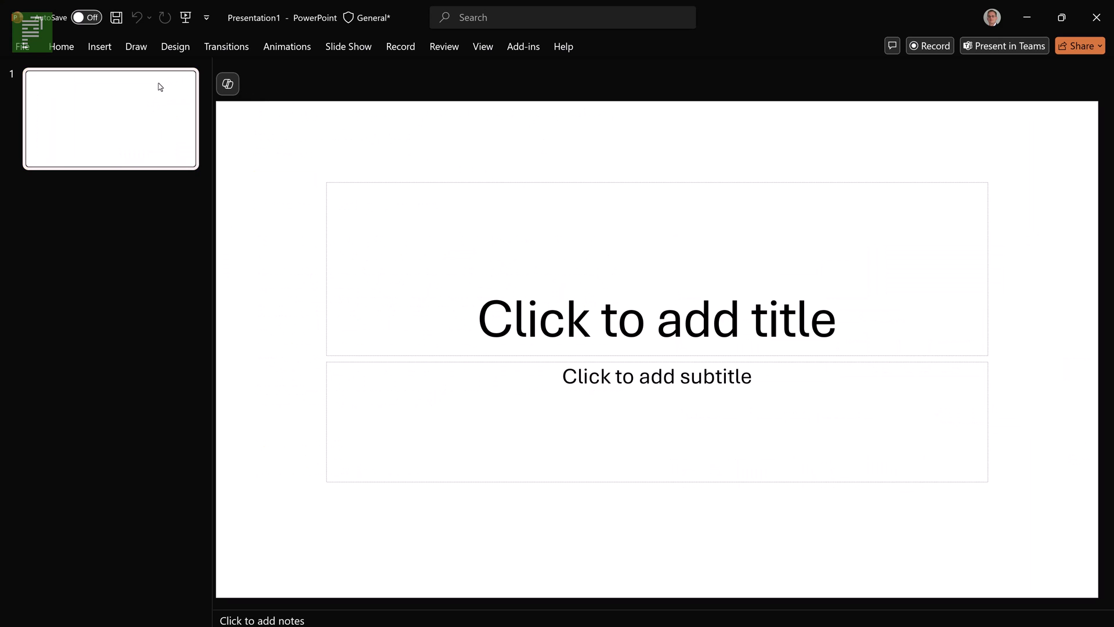
pyautogui.rightClick(160, 86)
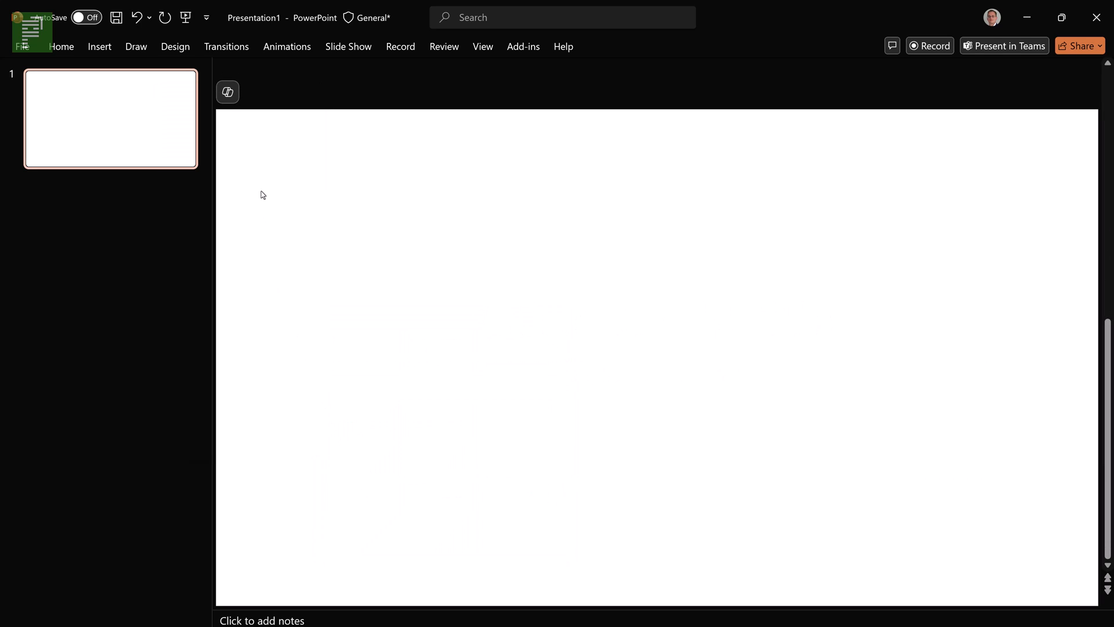
# Format the slide background as a solid light green colour
pyautogui.rightClick(262, 195)
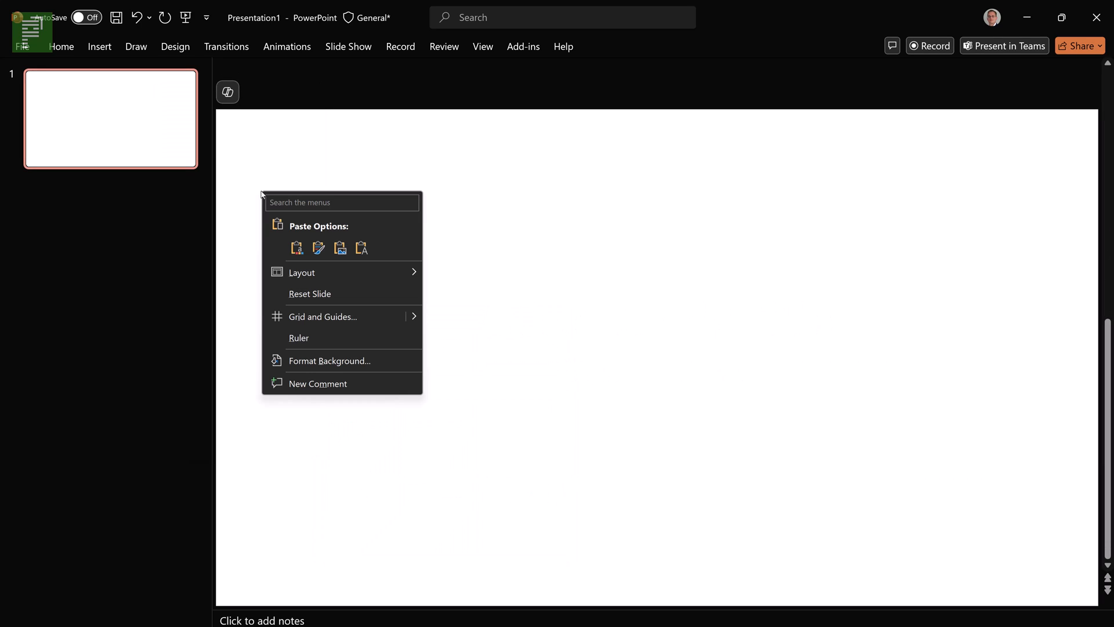
pyautogui.click(296, 361)
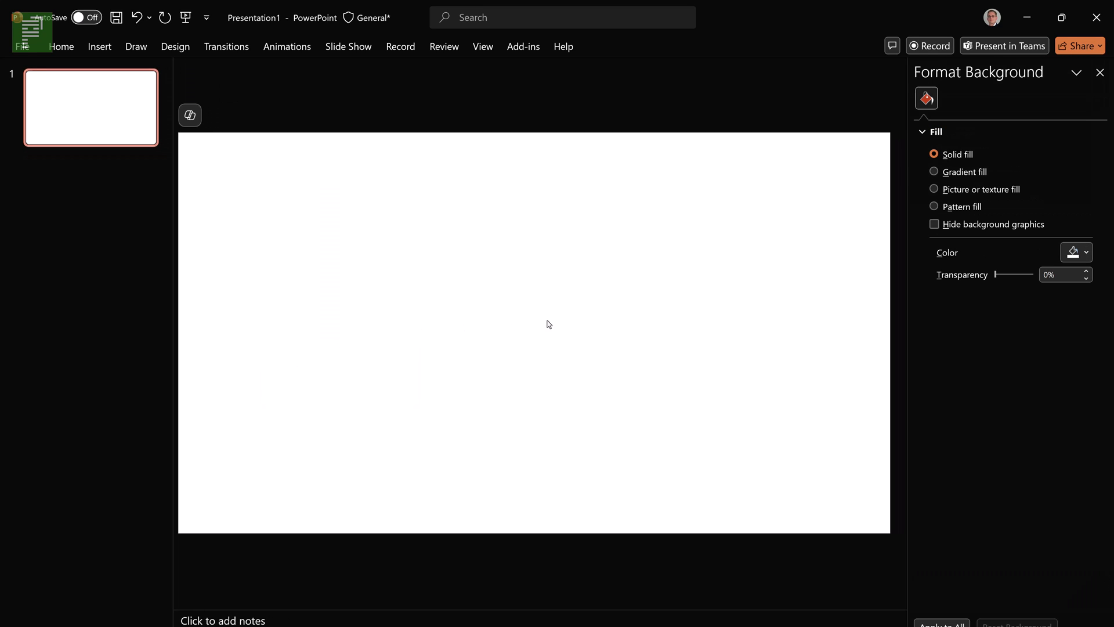
pyautogui.click(1086, 254)
pyautogui.click(1068, 354)
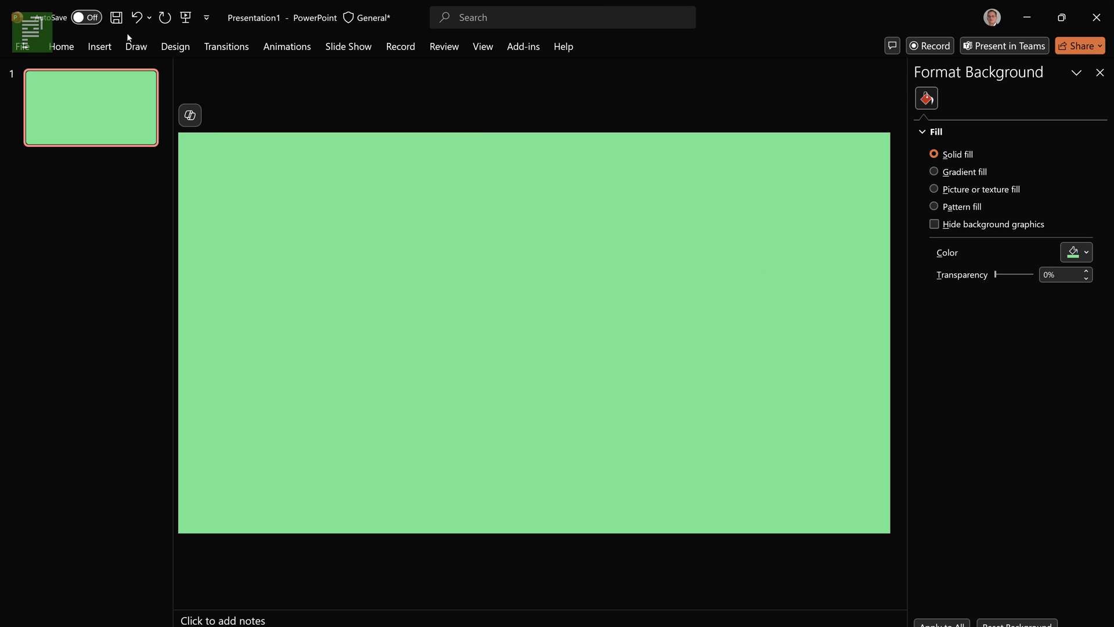
# Bring up the Insert shapes gallery
pyautogui.click(100, 46)
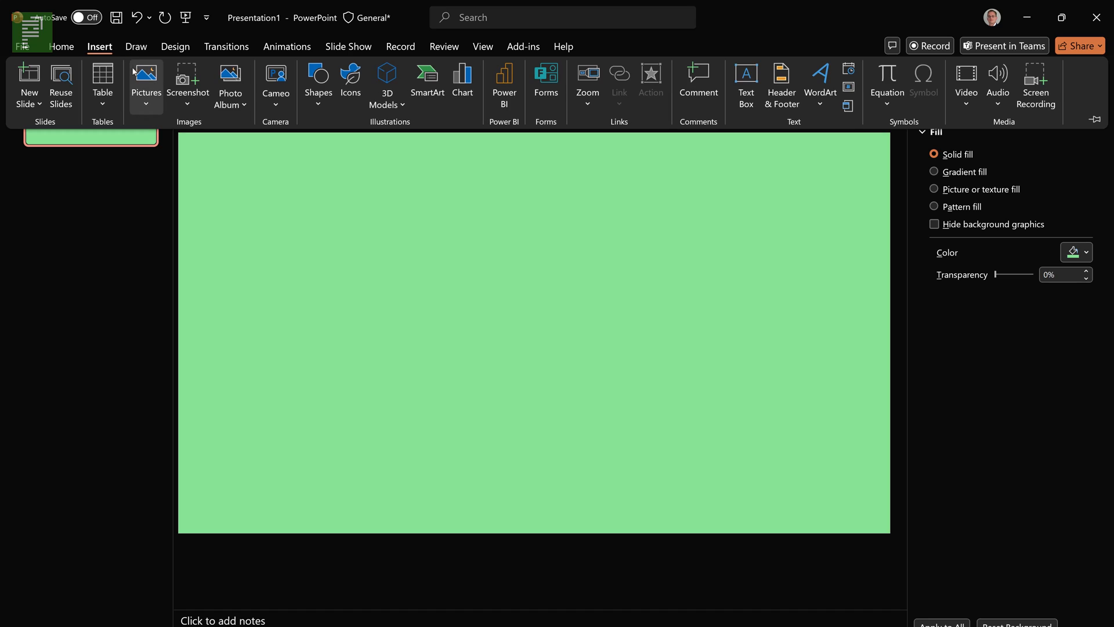
pyautogui.click(318, 98)
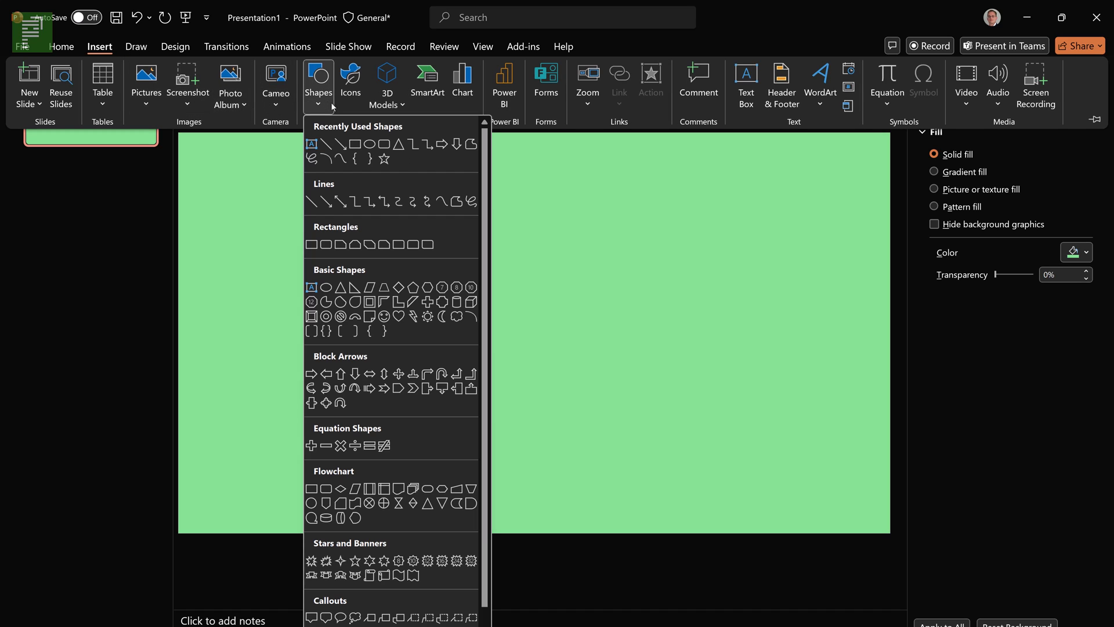
# Draw a tall rounded rectangle at the slide's left with a white fill style
pyautogui.click(381, 145)
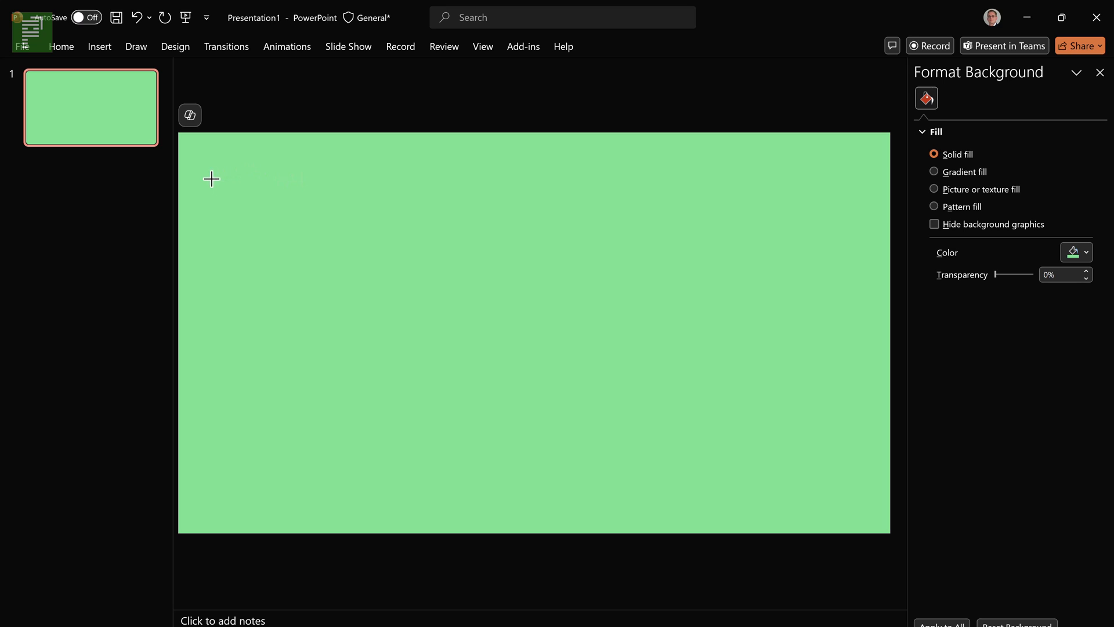
pyautogui.moveTo(196, 173)
pyautogui.mouseDown()
pyautogui.moveTo(216, 194)
pyautogui.moveTo(297, 521)
pyautogui.mouseUp()
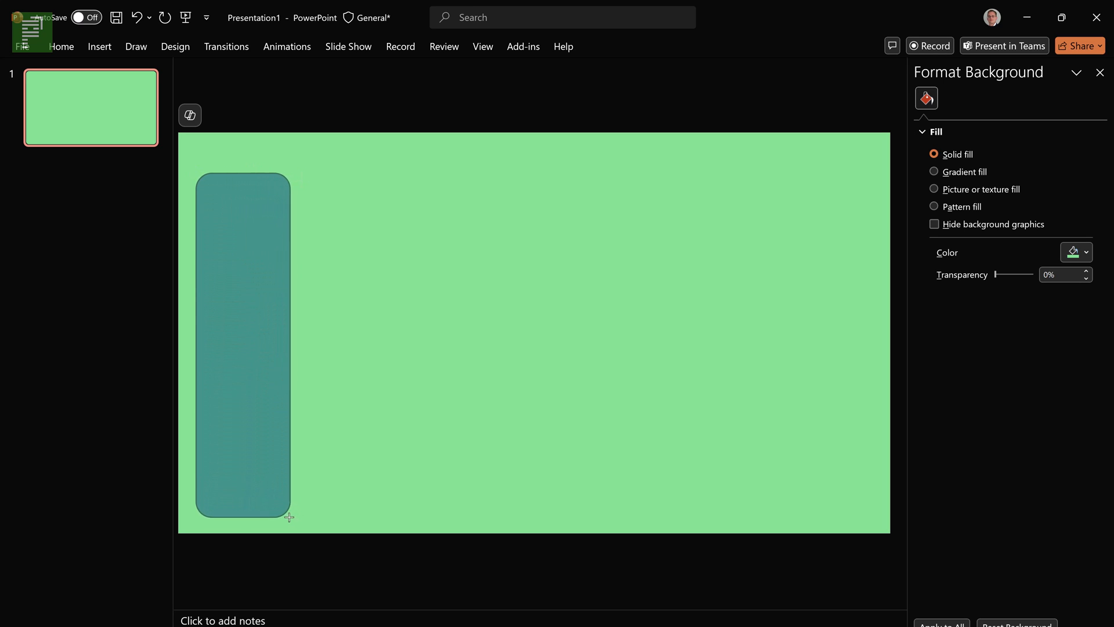
pyautogui.moveTo(297, 521); pyautogui.dragTo(293, 518)
pyautogui.click(238, 85)
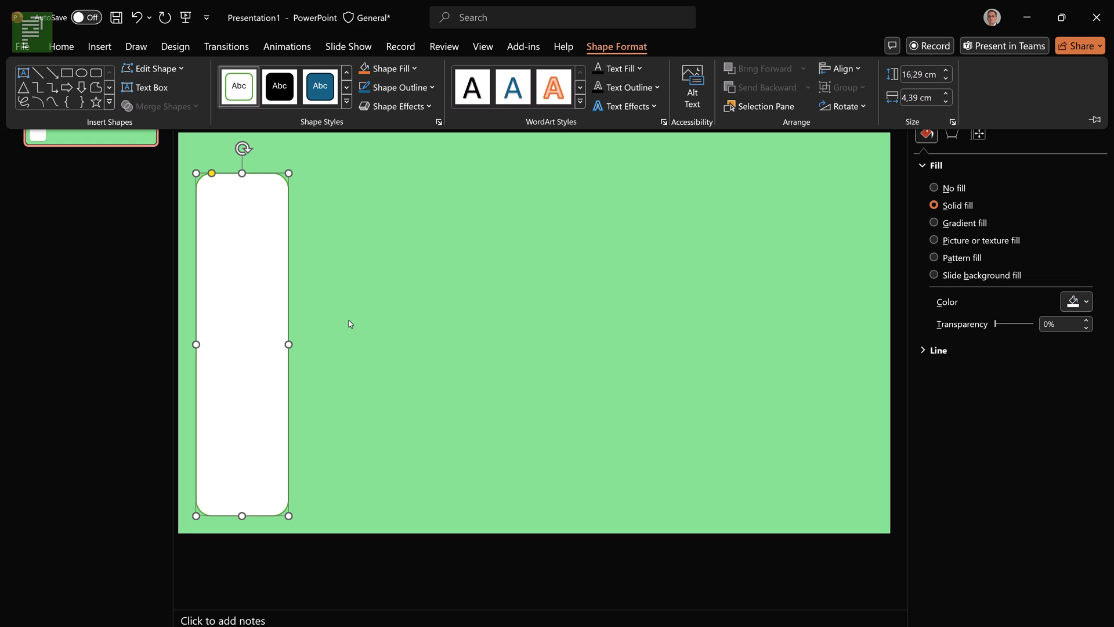
# Duplicate the rectangle and widen the copy to fill the slide's right side
pyautogui.hotkey('ctrl', 'd')
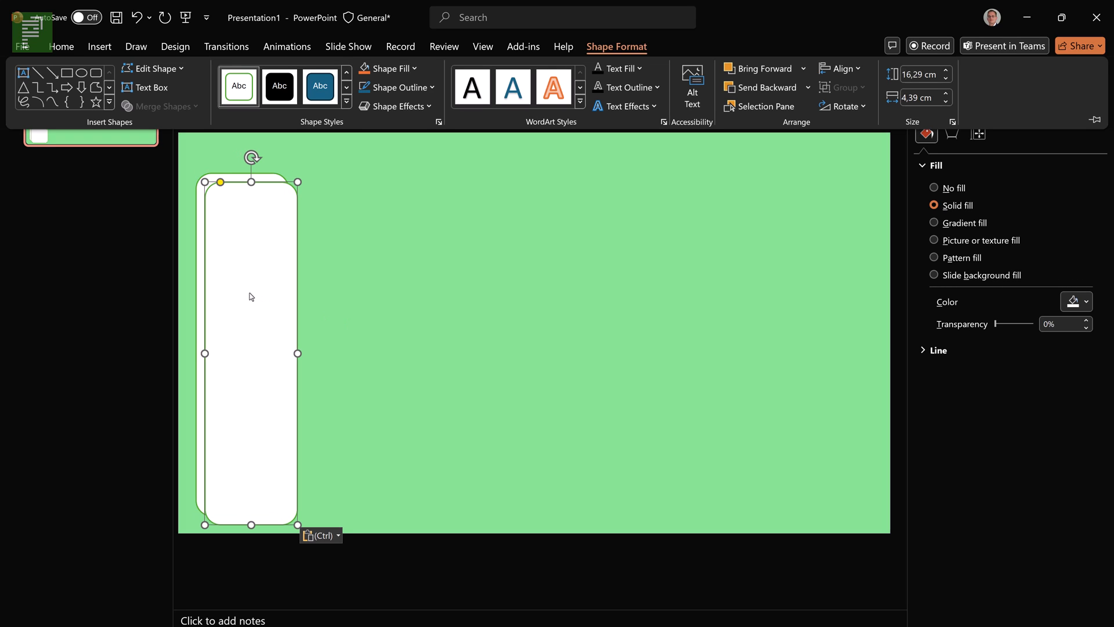
pyautogui.moveTo(296, 283); pyautogui.dragTo(379, 271)
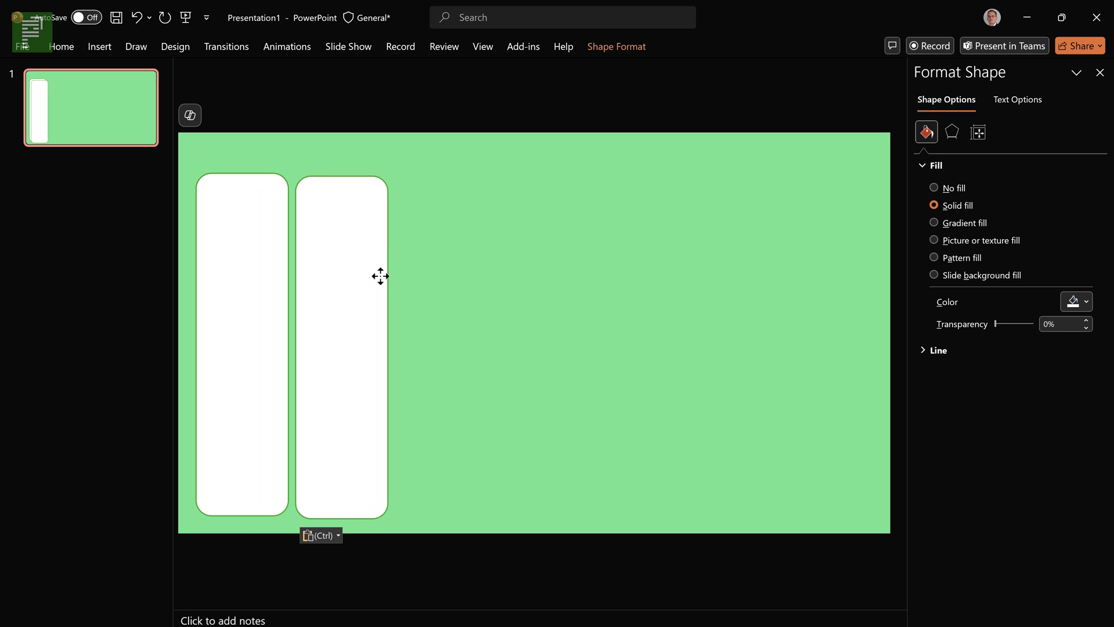
pyautogui.moveTo(378, 271); pyautogui.dragTo(381, 274)
pyautogui.moveTo(388, 344); pyautogui.dragTo(871, 372)
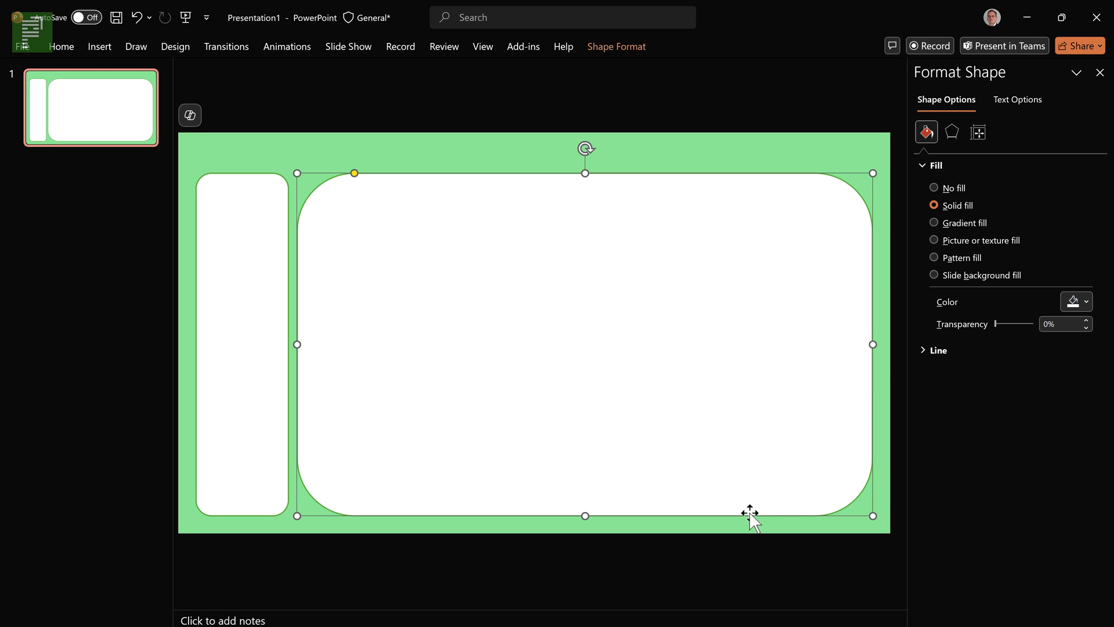
pyautogui.click(696, 559)
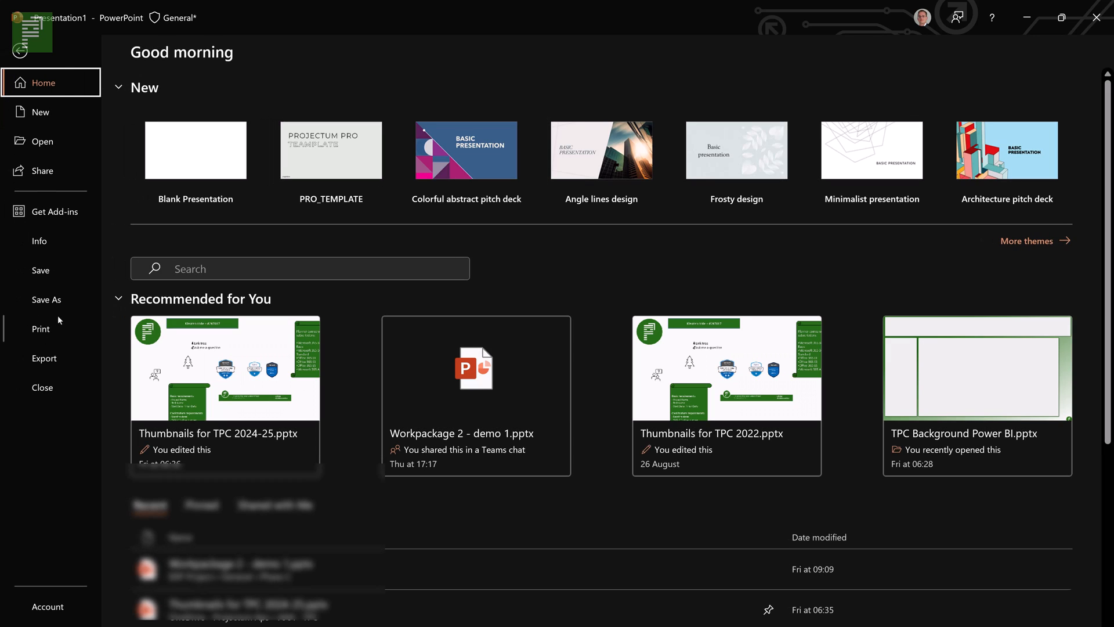
# Save just the current slide as a PNG named 'image 1'
pyautogui.click(62, 303)
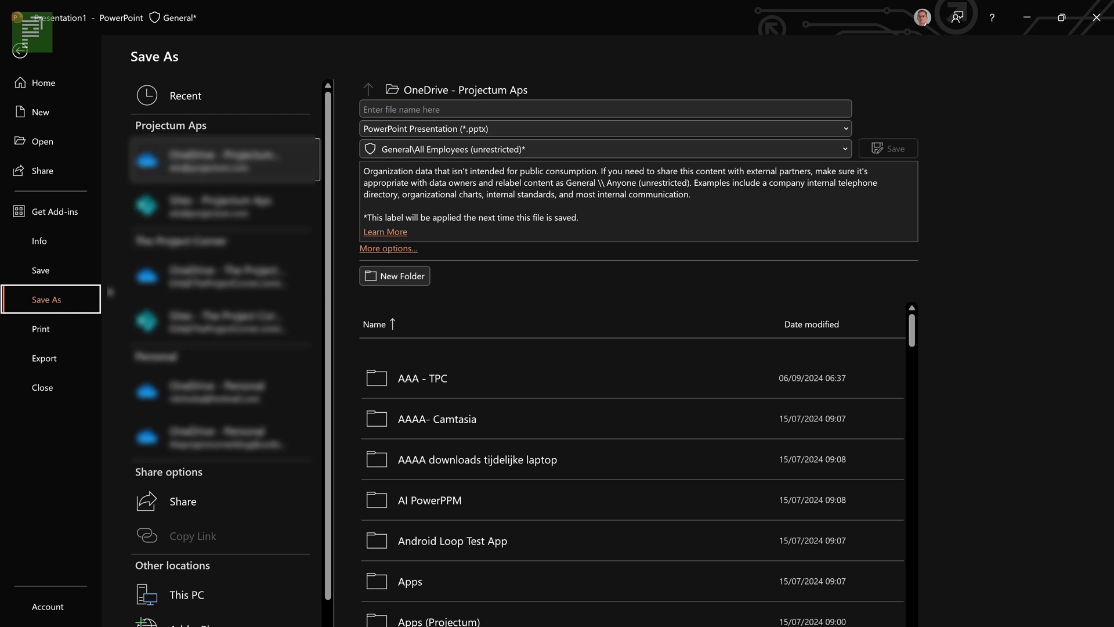
pyautogui.click(464, 131)
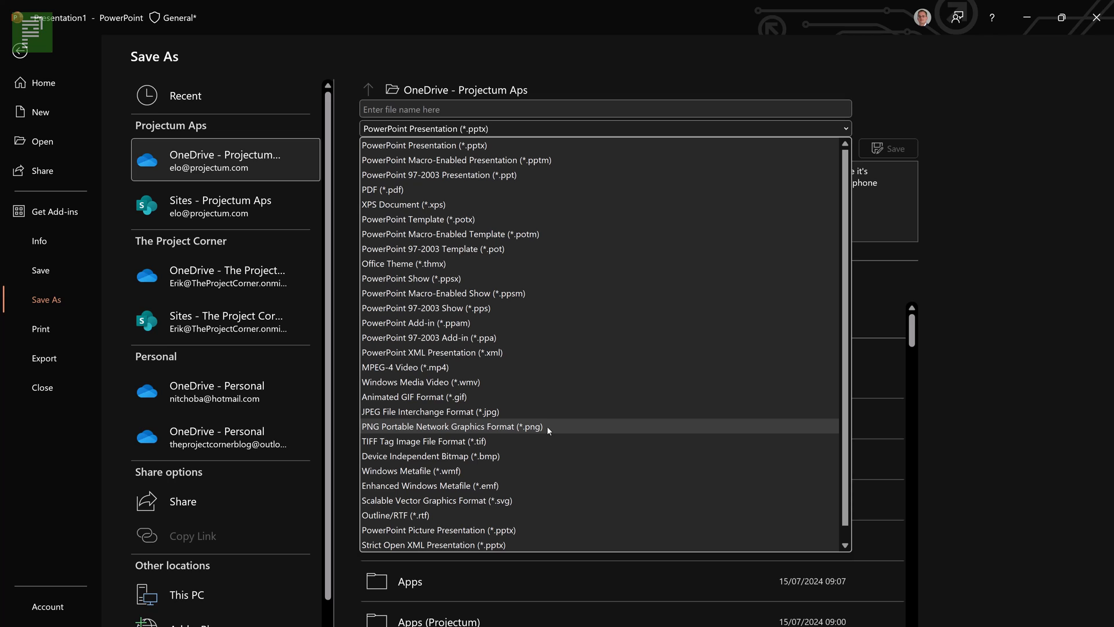
pyautogui.click(546, 426)
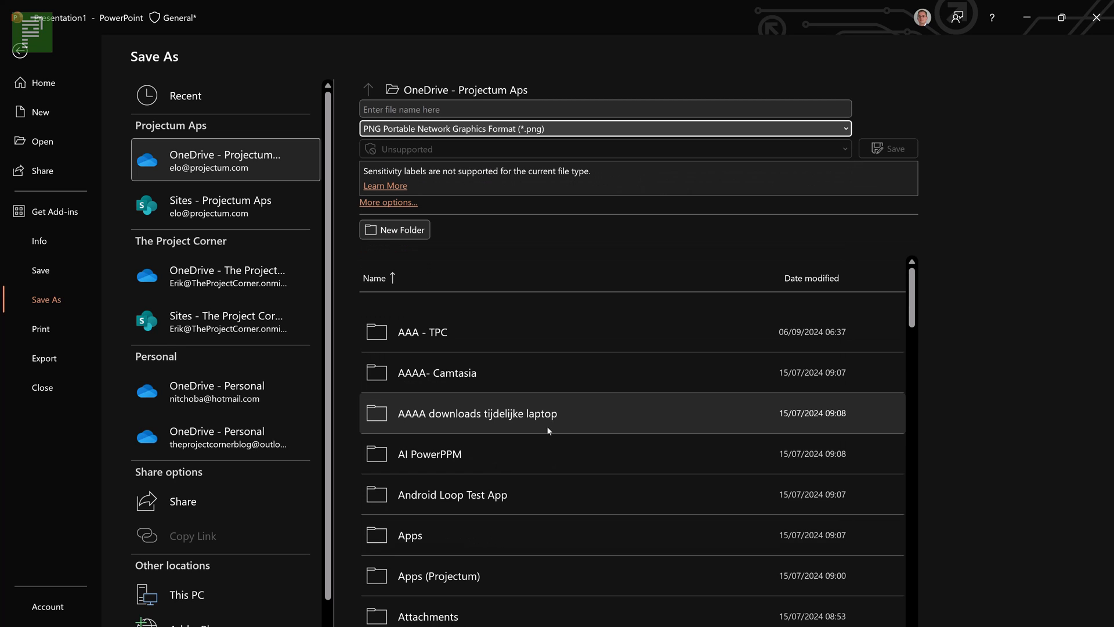
pyautogui.click(661, 108)
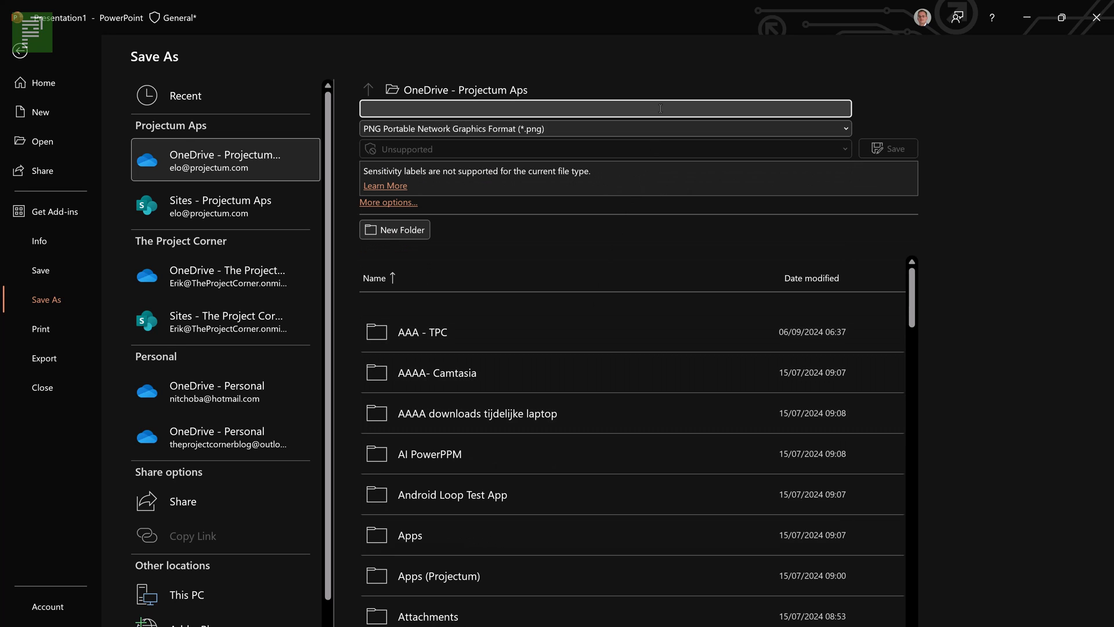
pyautogui.write('image 1')
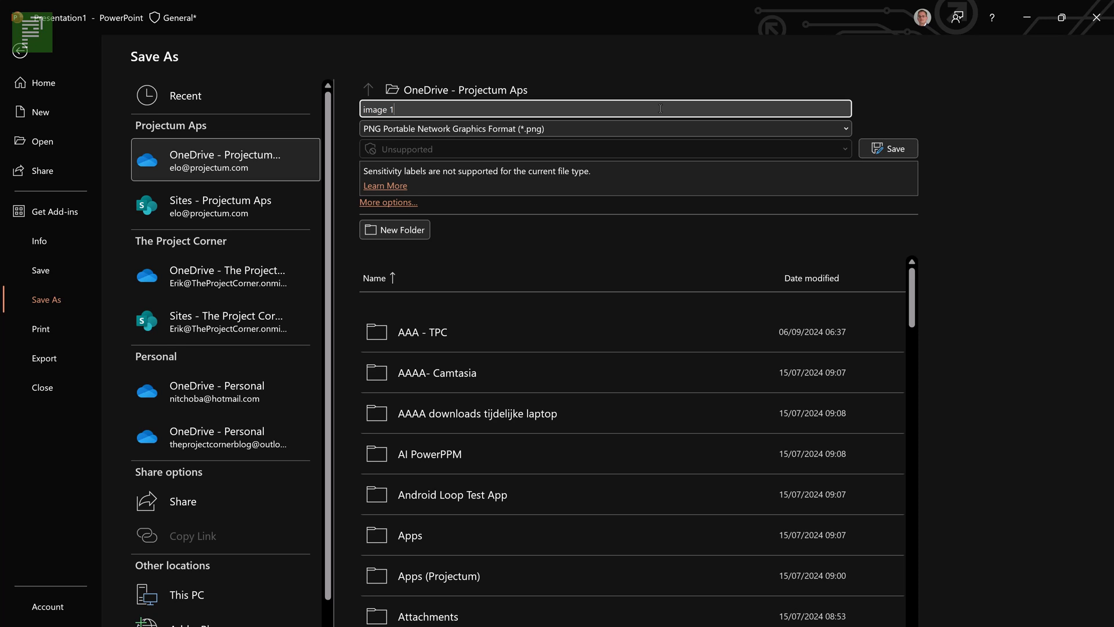
pyautogui.click(889, 149)
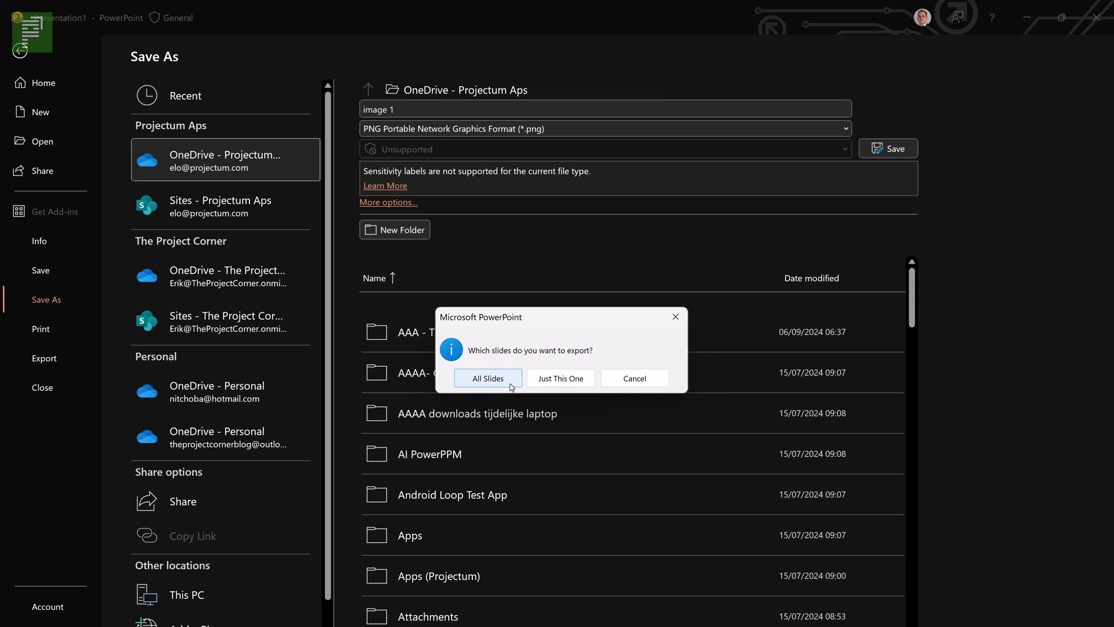
pyautogui.click(548, 383)
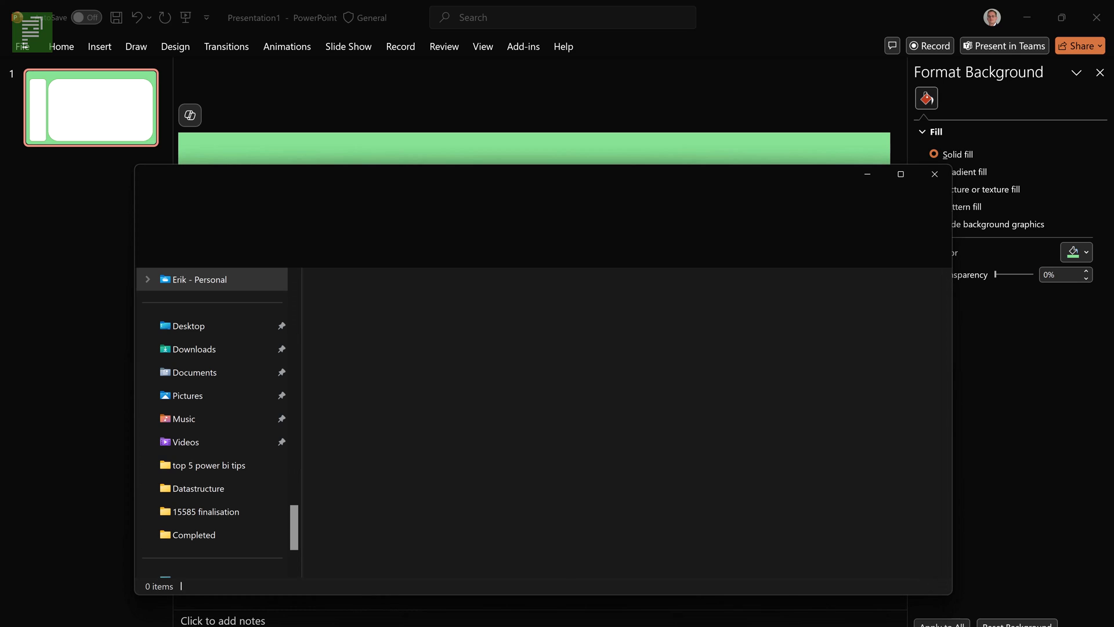
pyautogui.click(935, 176)
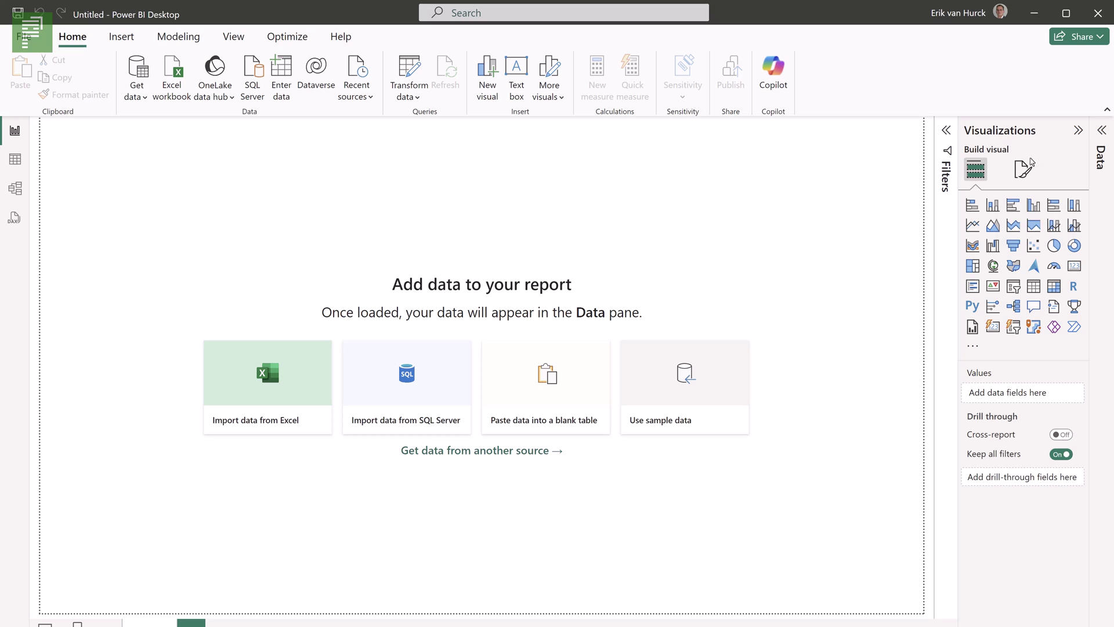
# Set image 1.png as the canvas background with transparency at 0%
pyautogui.click(1024, 167)
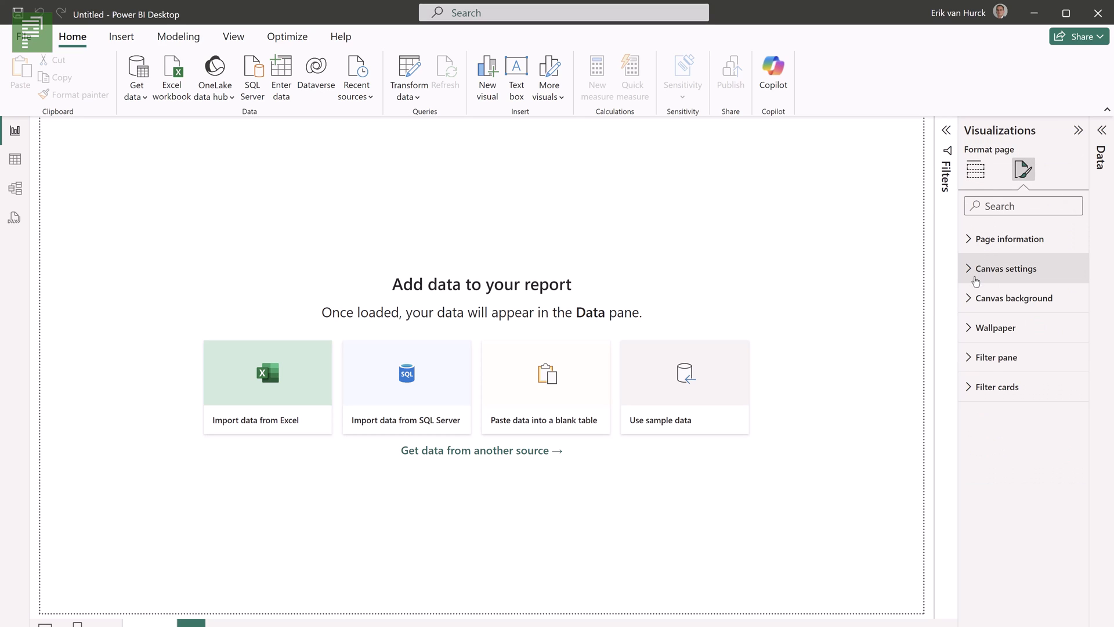
pyautogui.click(970, 298)
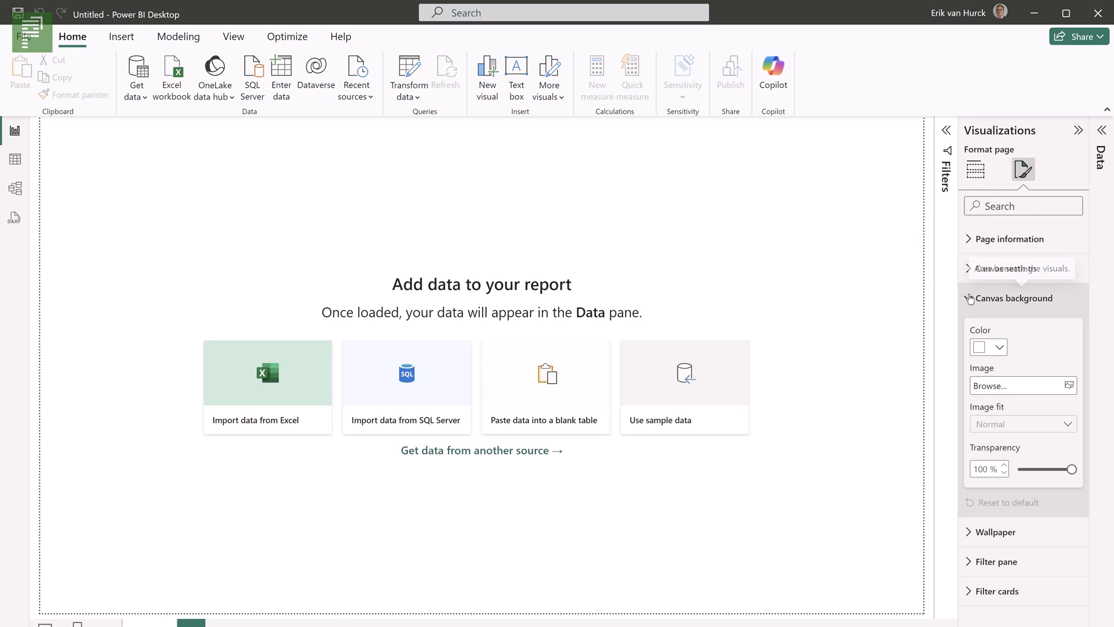
pyautogui.click(1067, 386)
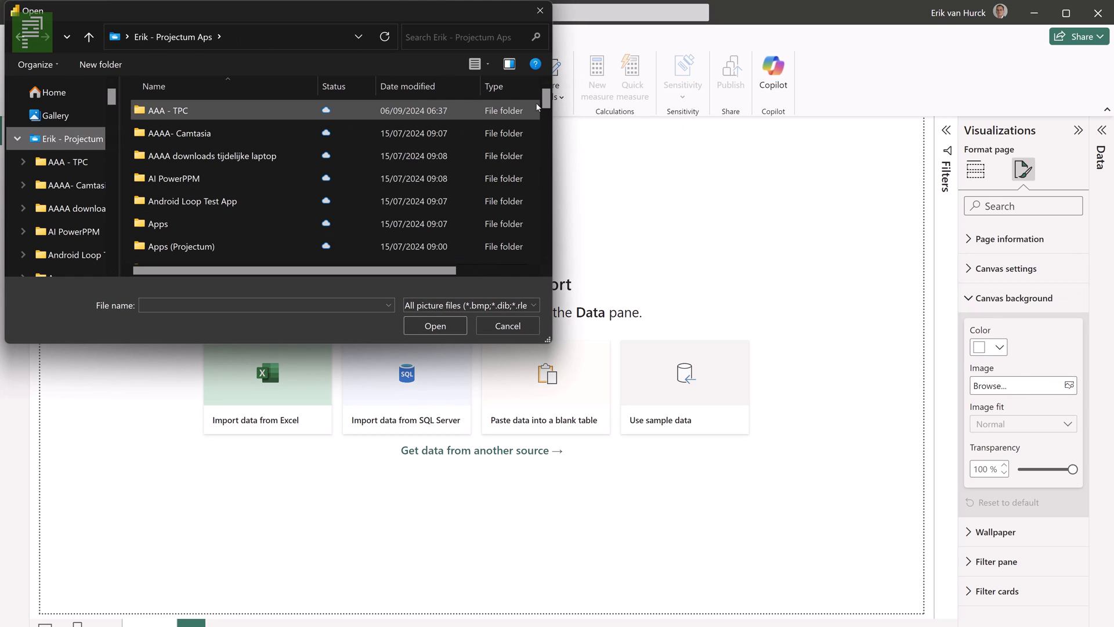
pyautogui.moveTo(546, 103); pyautogui.dragTo(549, 258)
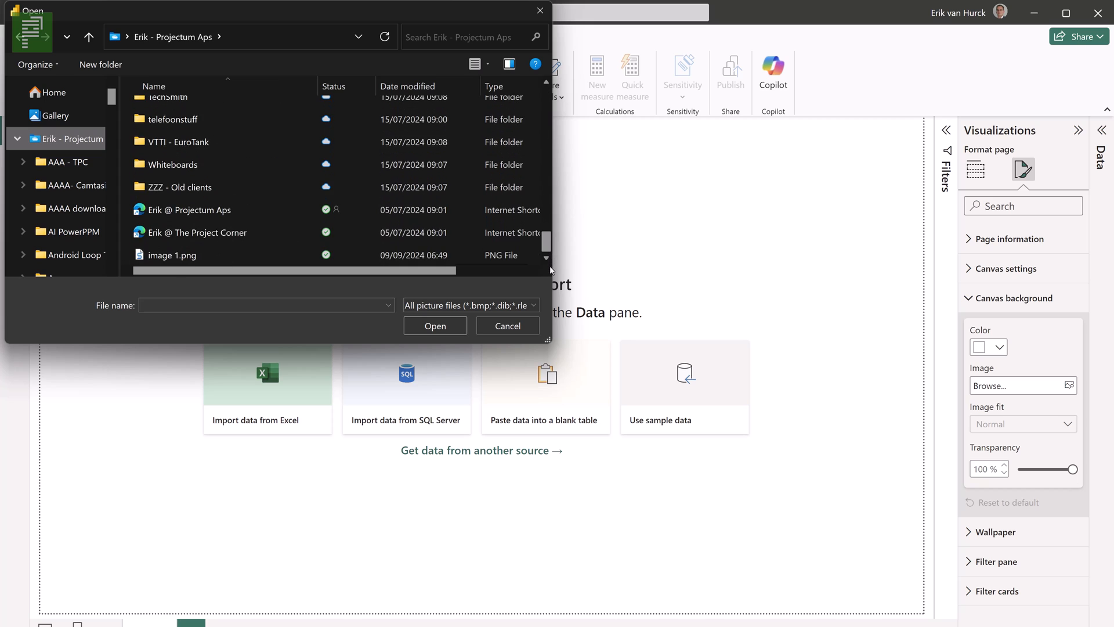
pyautogui.click(302, 254)
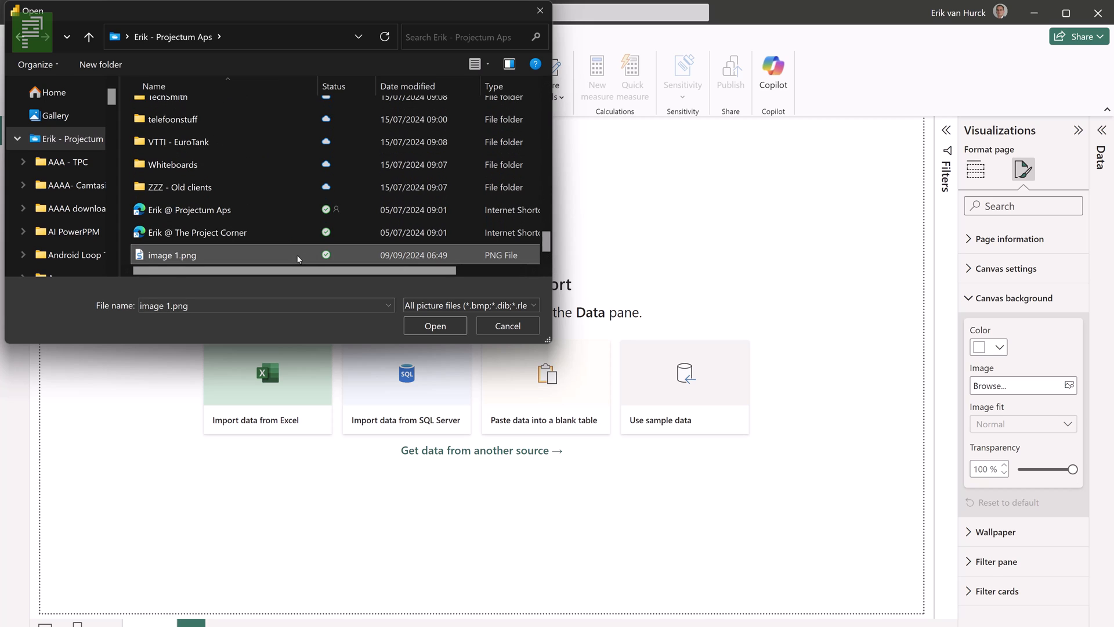
pyautogui.click(436, 327)
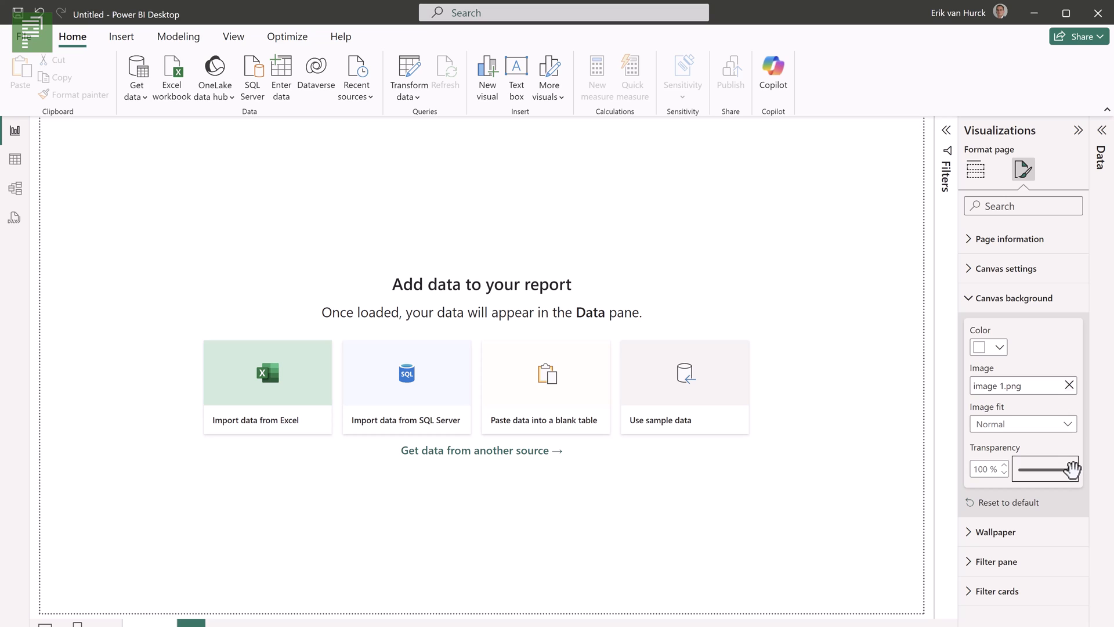
pyautogui.moveTo(1072, 468); pyautogui.dragTo(1009, 470)
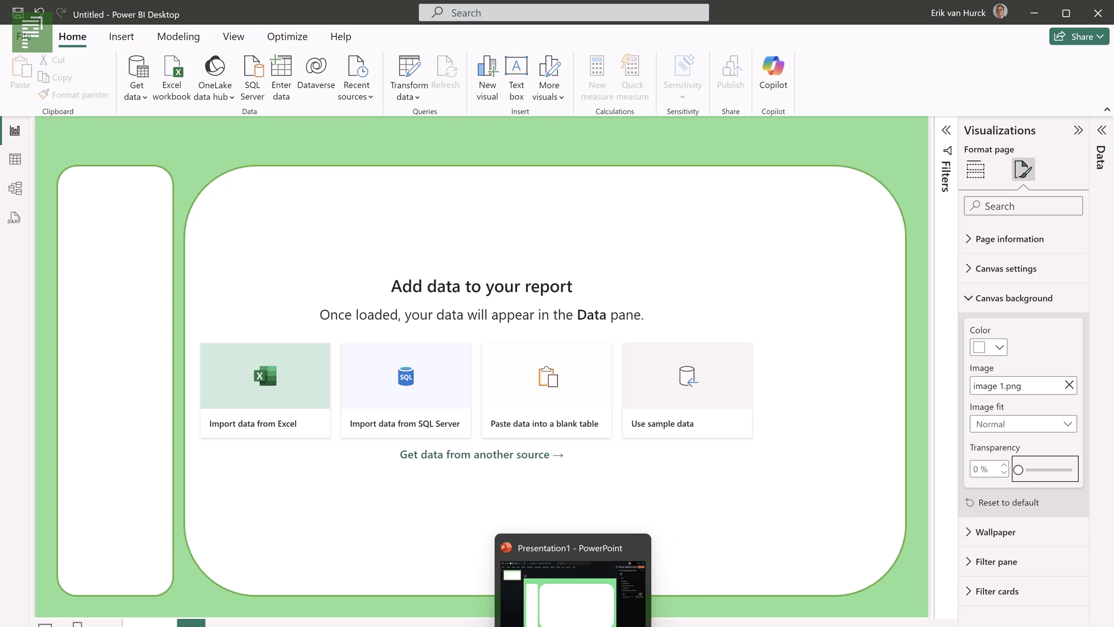
# Switch over to the PowerPoint presentation from the taskbar
pyautogui.click(572, 593)
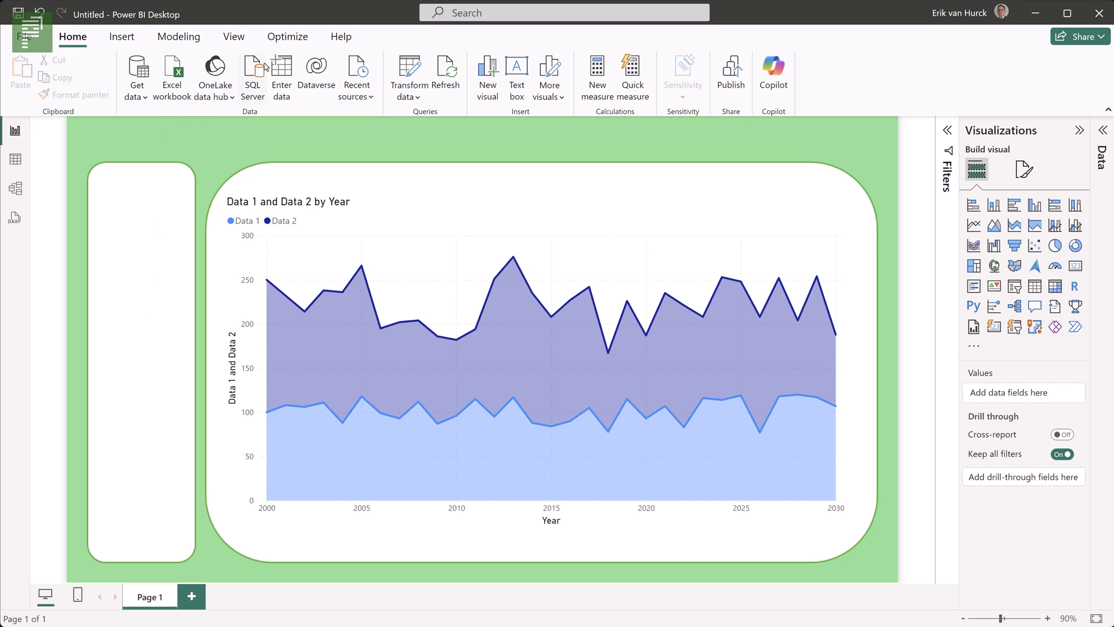
# Choose Customize current theme from the View tab's Themes gallery
pyautogui.click(234, 37)
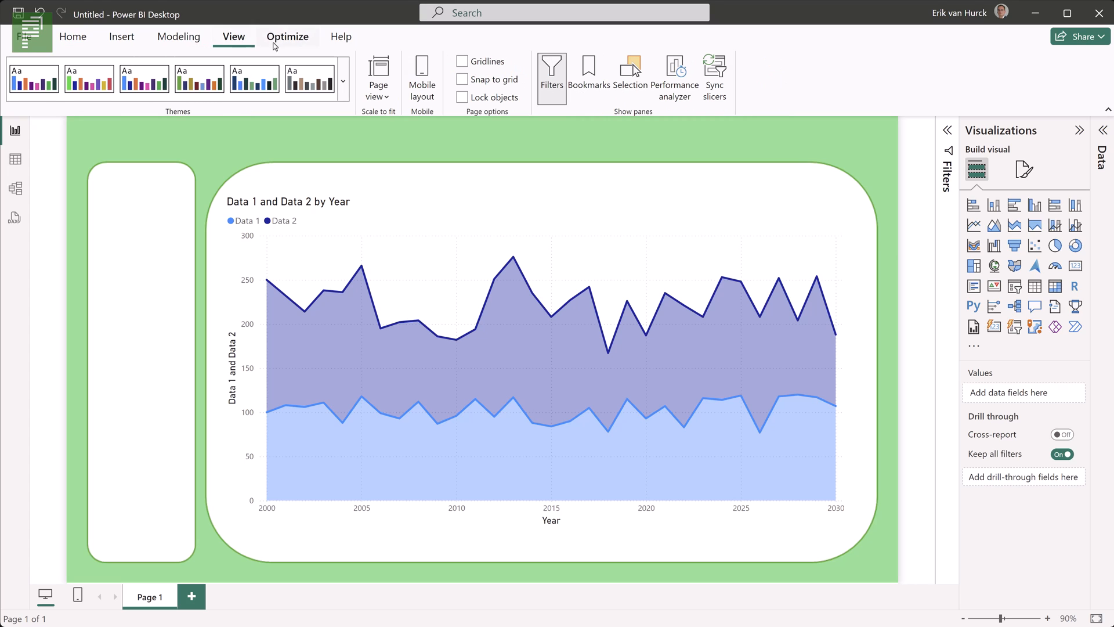
pyautogui.click(344, 96)
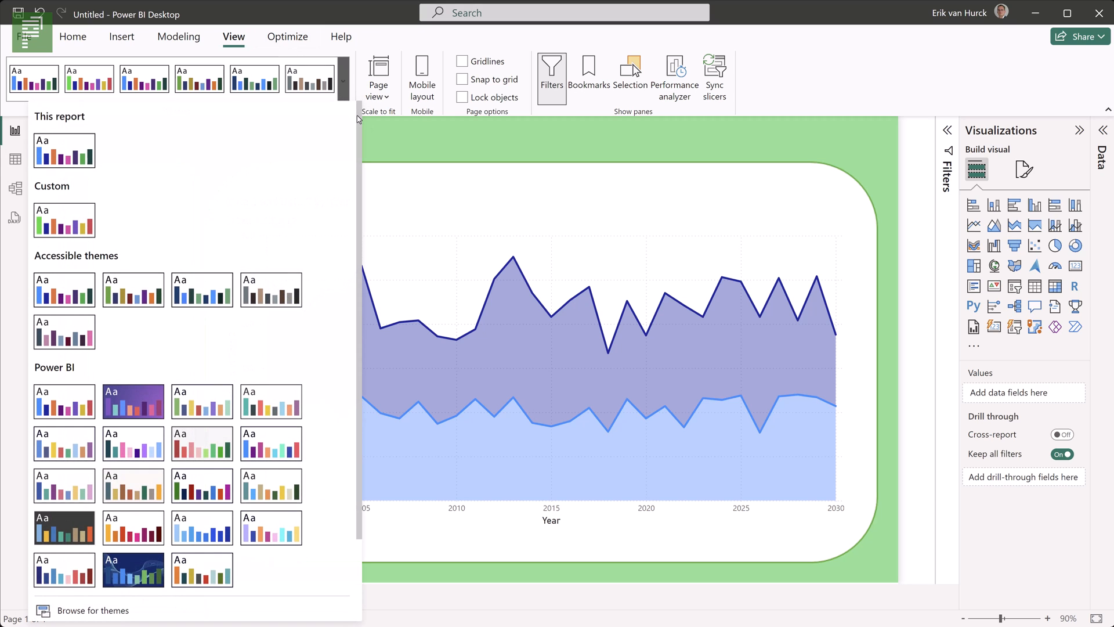
pyautogui.scroll(-3, 201, 348)
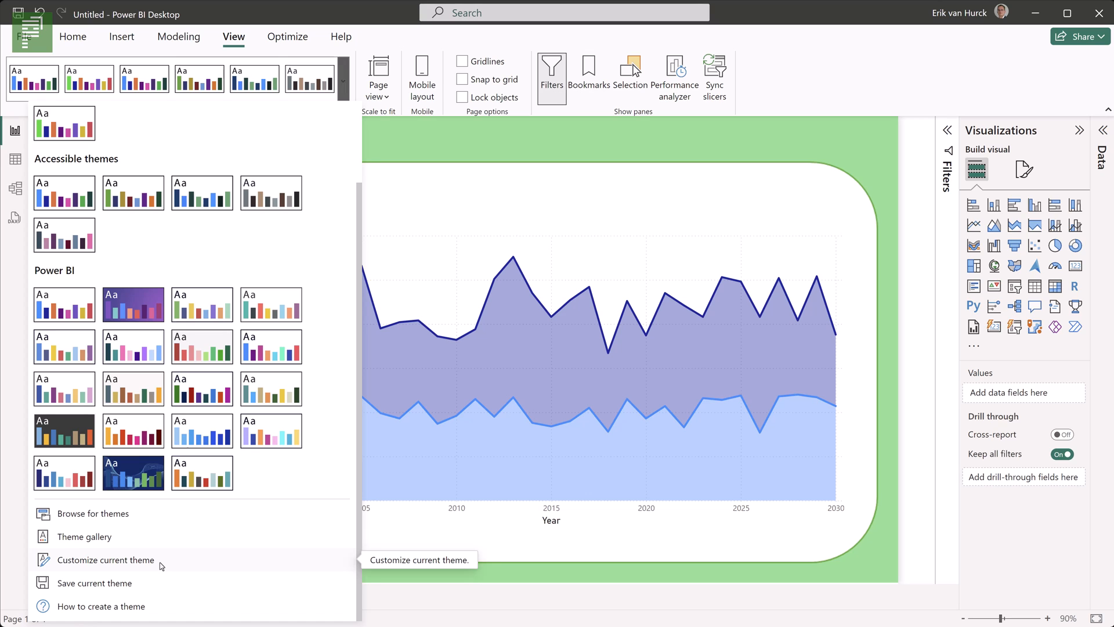
pyautogui.click(160, 563)
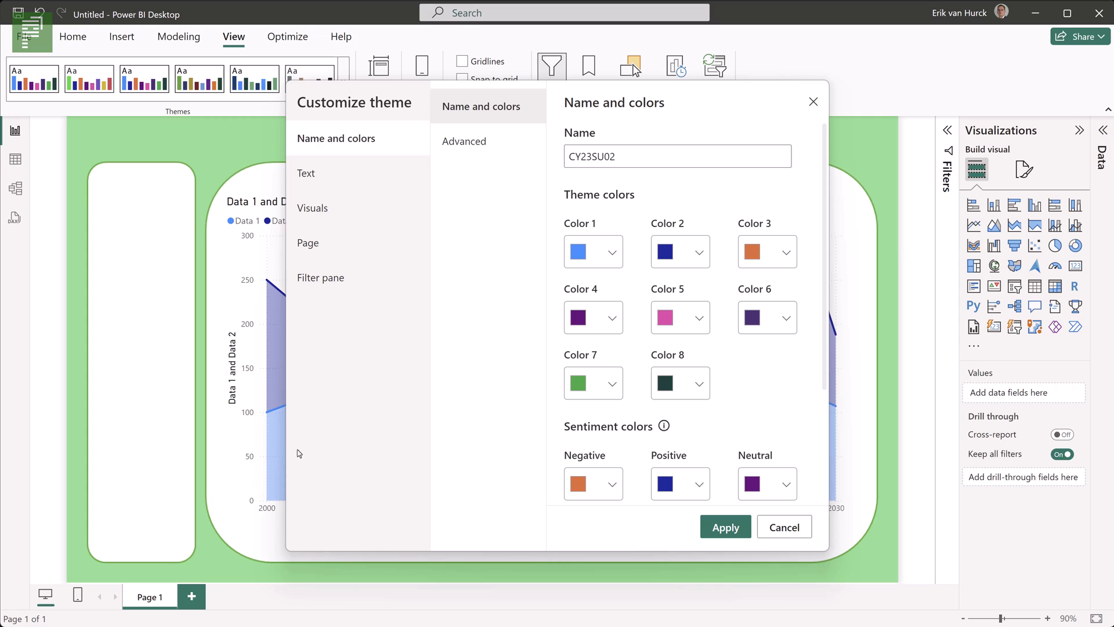
# With Color 1's picker open, launch the PowerToys Color Picker from the system tray
pyautogui.click(613, 257)
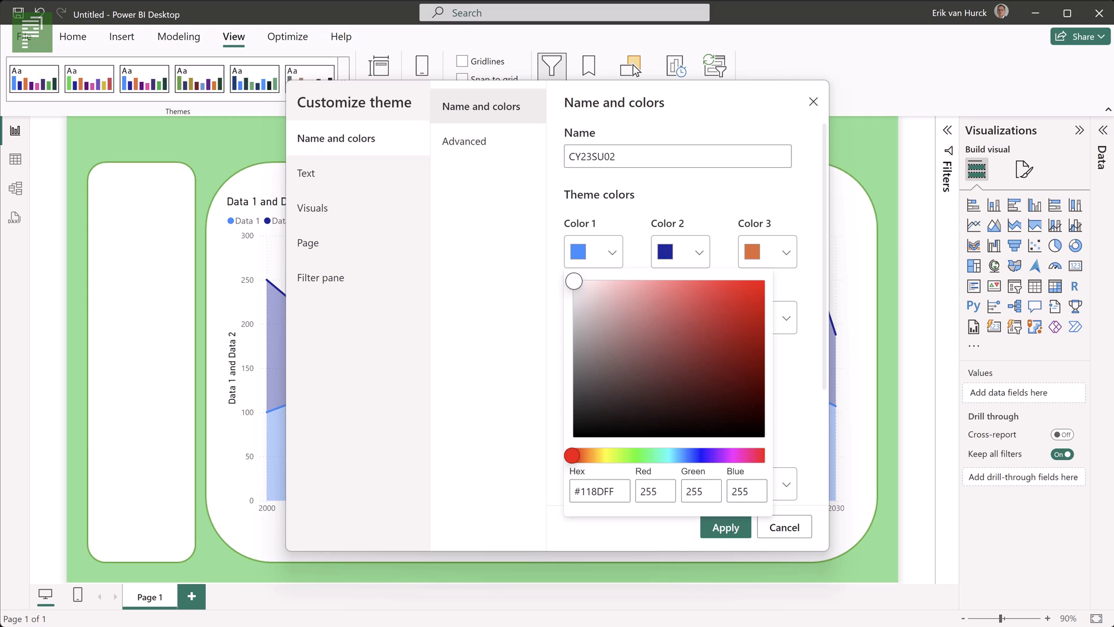
pyautogui.click(862, 623)
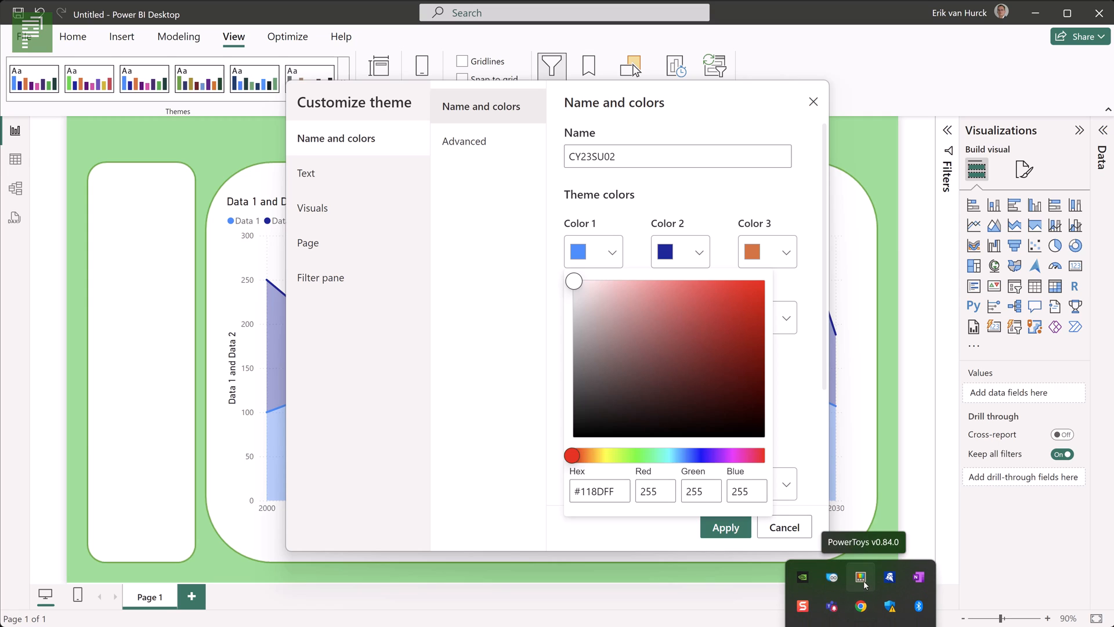
pyautogui.click(861, 577)
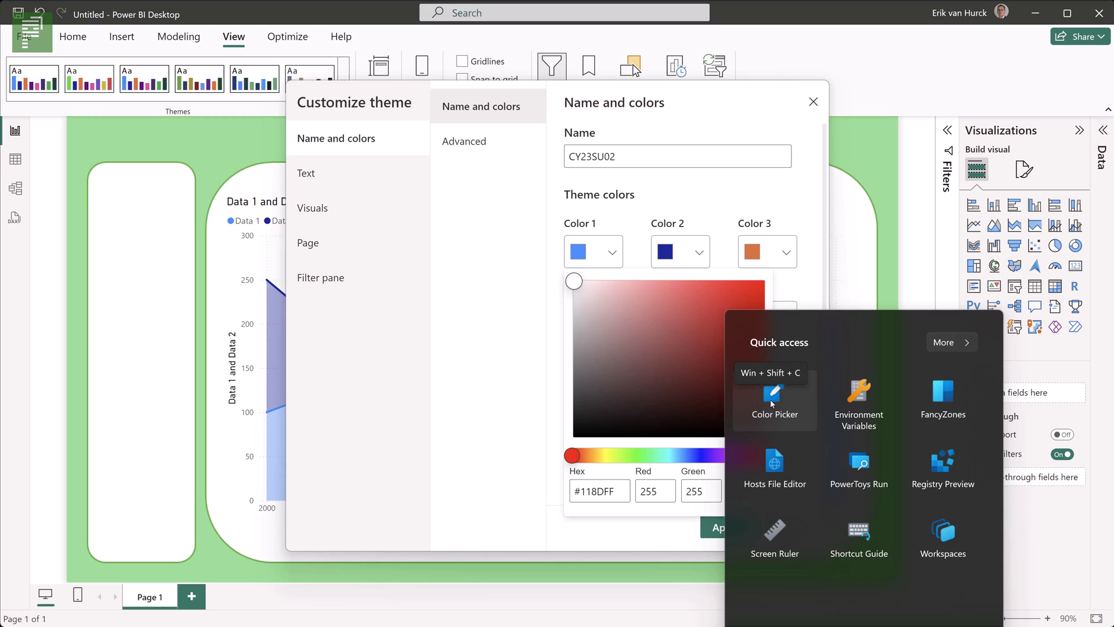
pyautogui.click(759, 405)
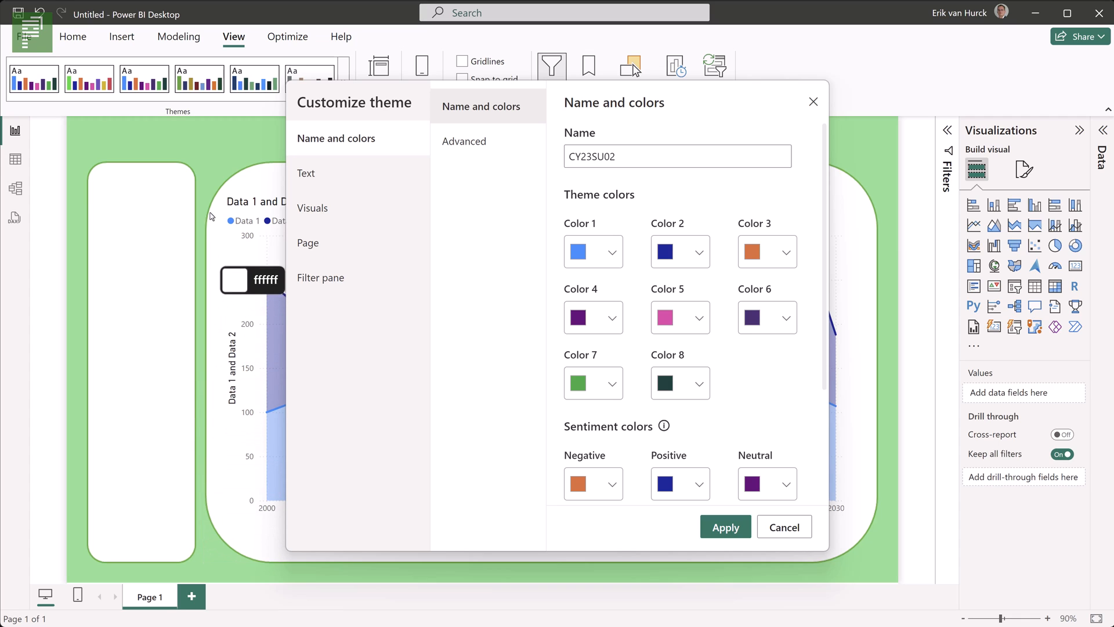
# Sample the page-background green #9FDF99 and paste it as theme Color 1
pyautogui.click(206, 165)
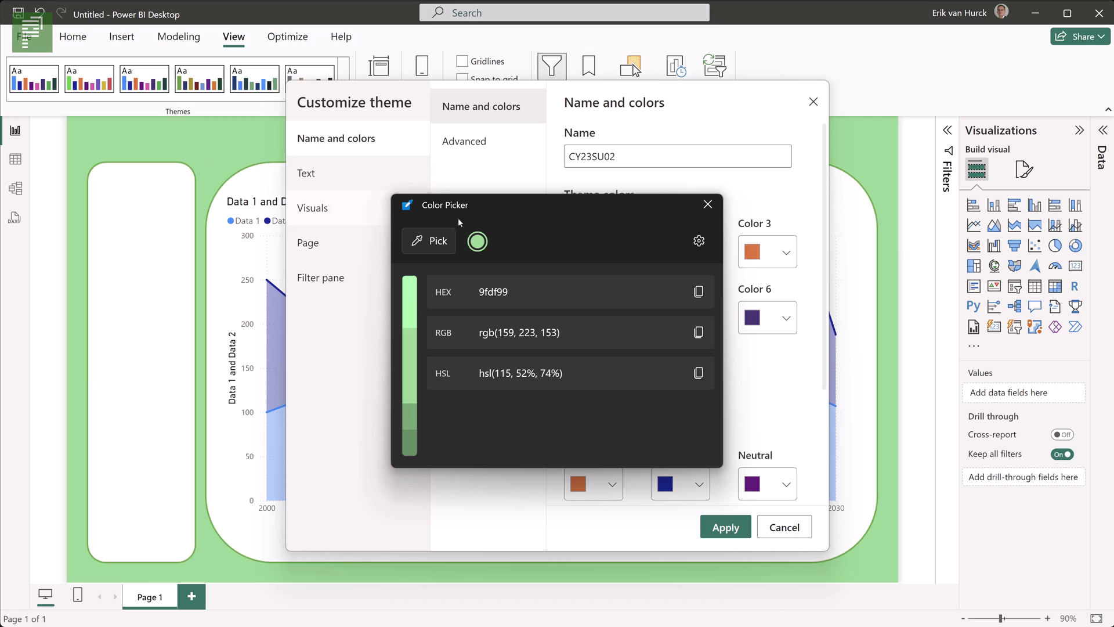
pyautogui.click(698, 292)
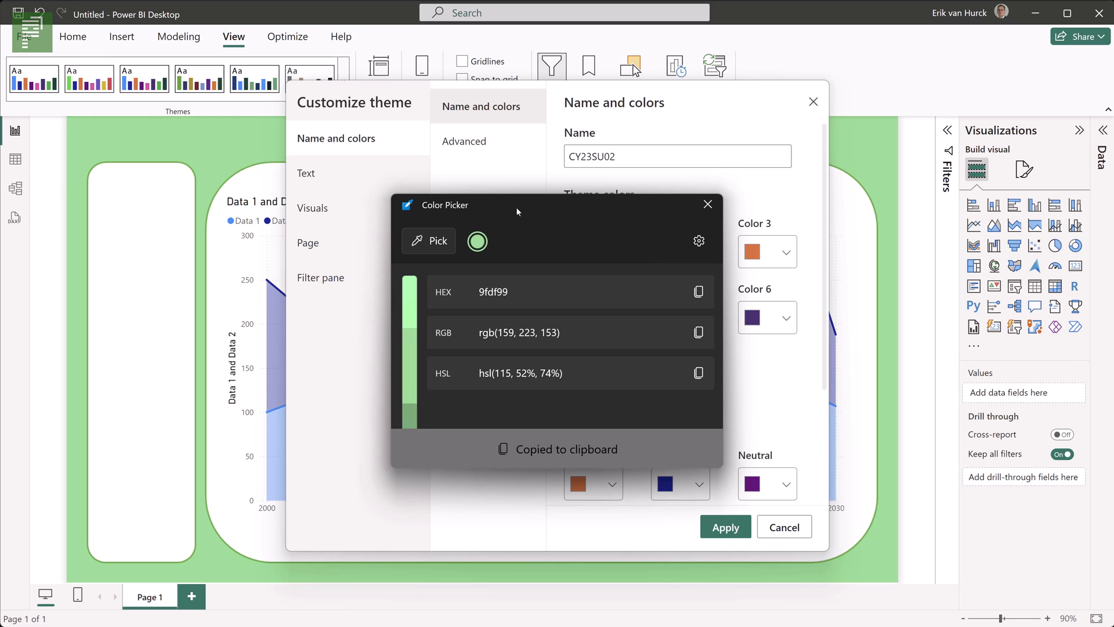
pyautogui.moveTo(476, 216); pyautogui.dragTo(157, 231)
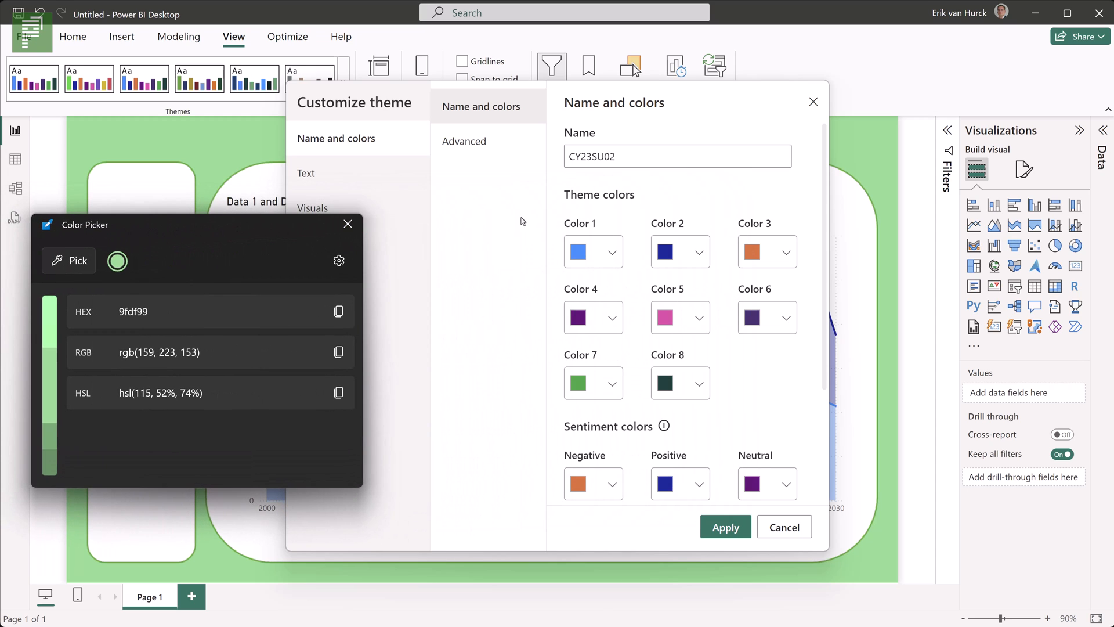
pyautogui.click(611, 256)
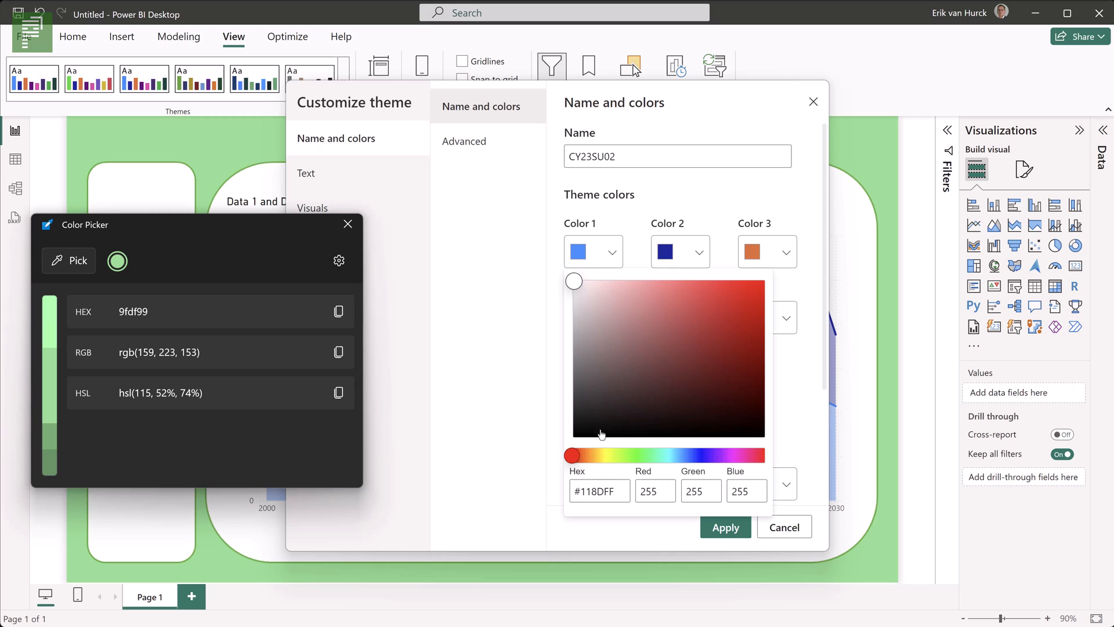
pyautogui.moveTo(616, 491); pyautogui.dragTo(564, 501)
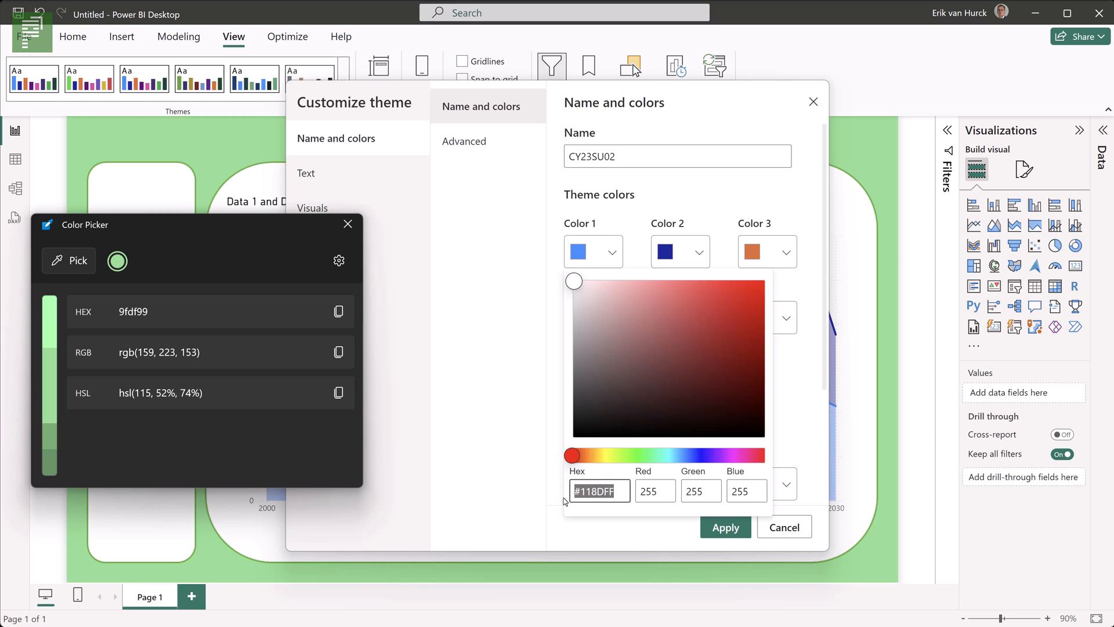
pyautogui.hotkey('ctrl', 'v')
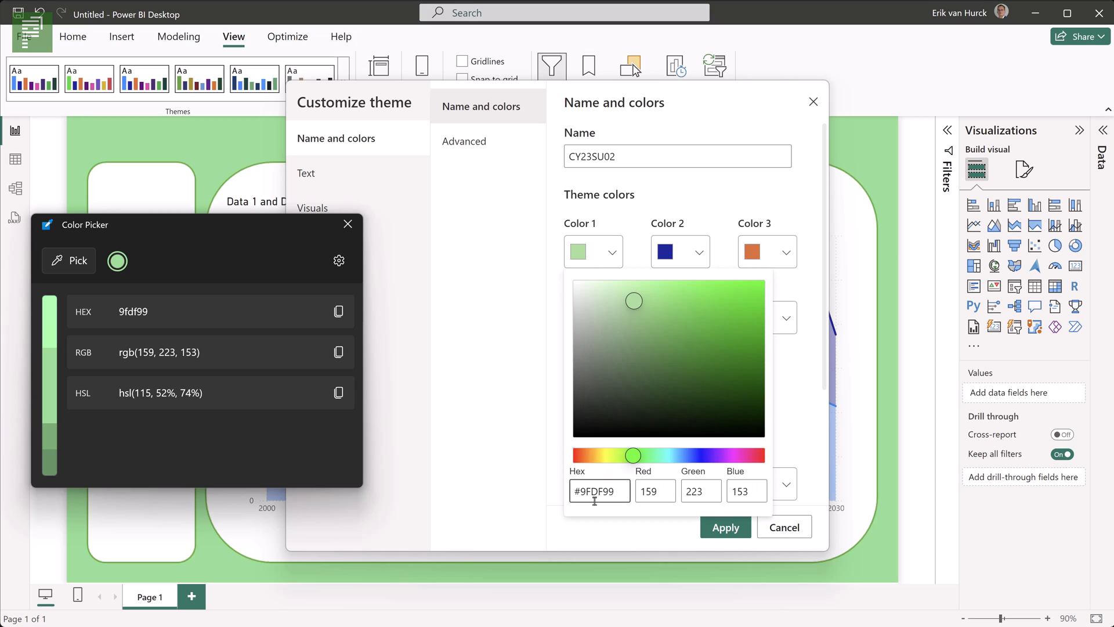
pyautogui.click(593, 532)
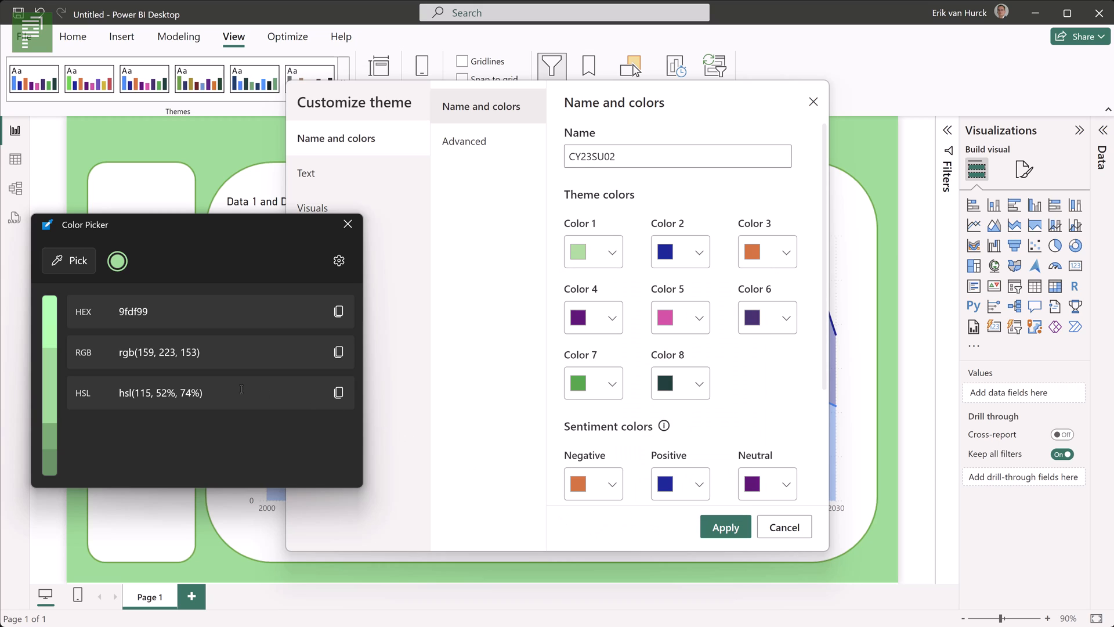
# Pick the darker shade #689264 and paste it as theme Color 2
pyautogui.click(50, 458)
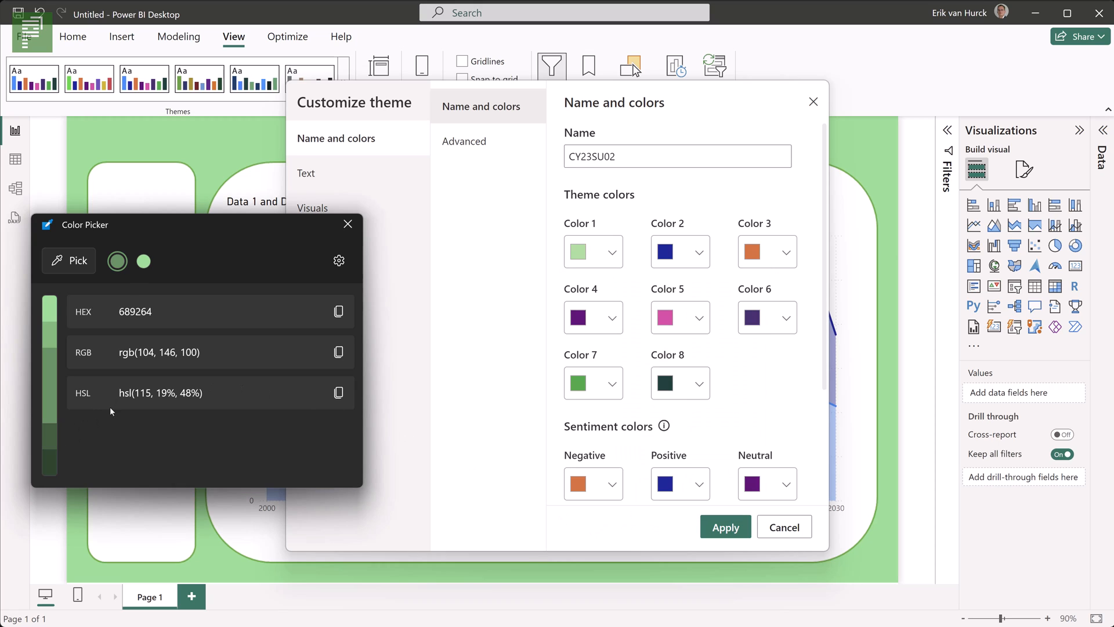
pyautogui.click(338, 310)
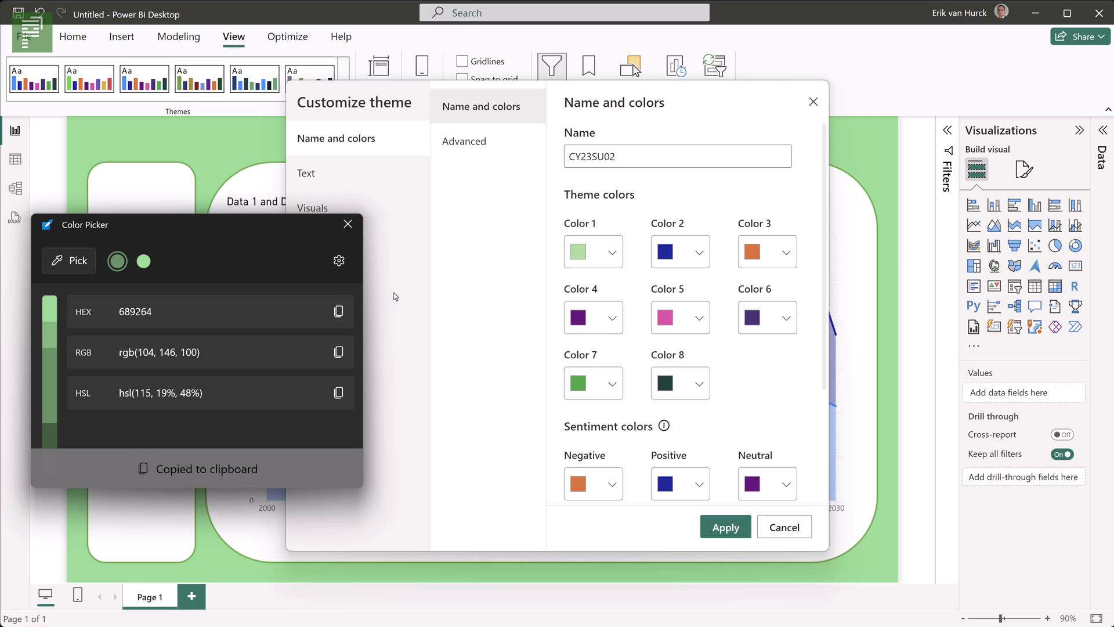
pyautogui.click(701, 254)
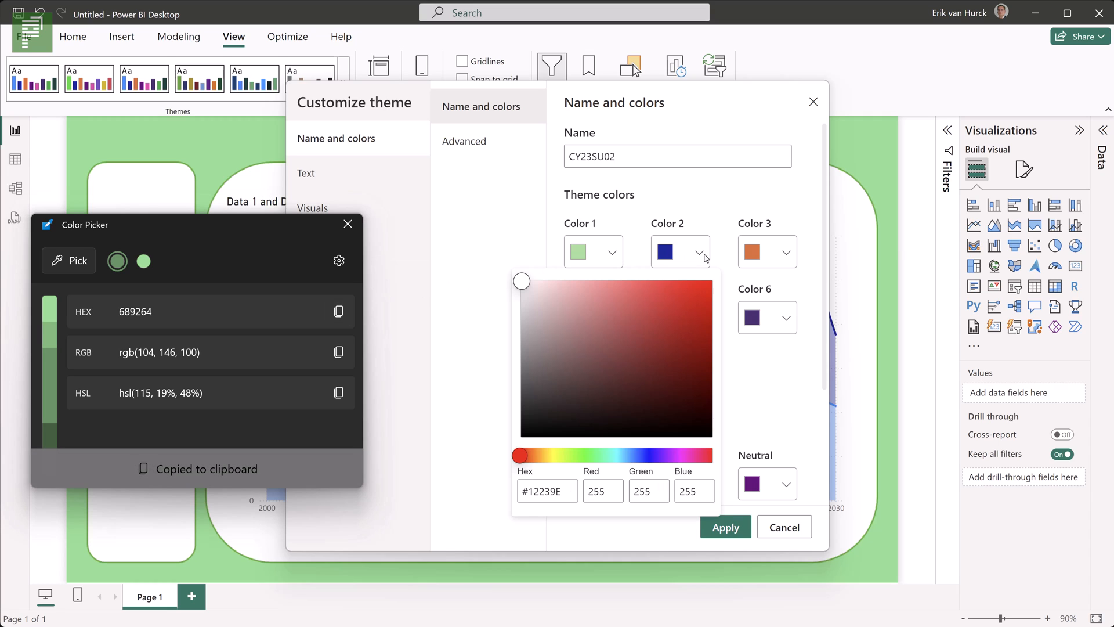
pyautogui.doubleClick(557, 491)
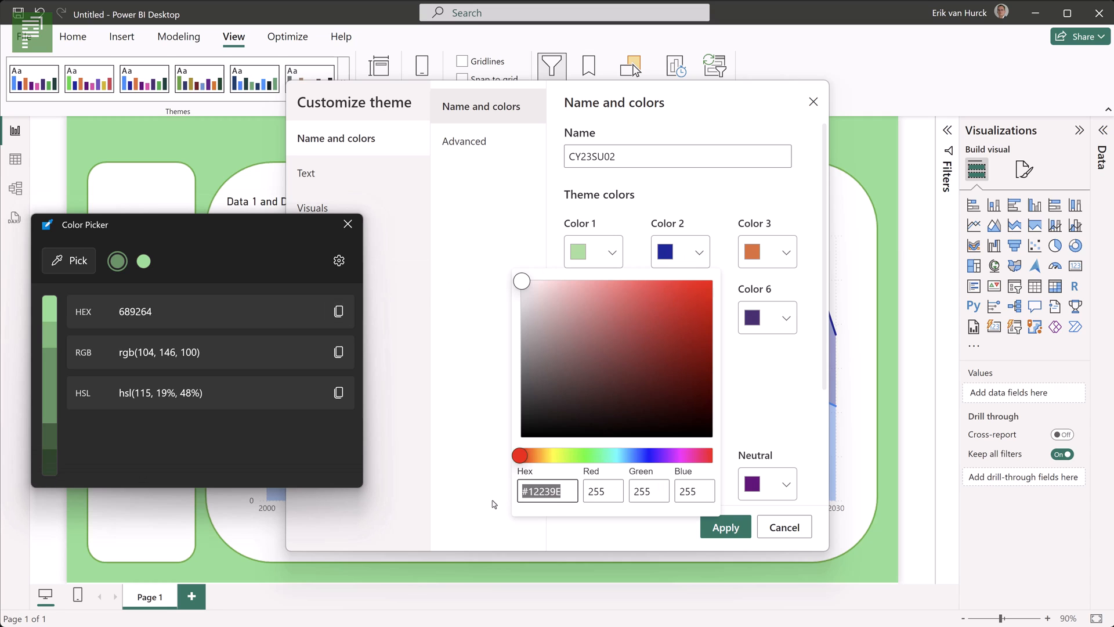
pyautogui.hotkey('ctrl', 'v')
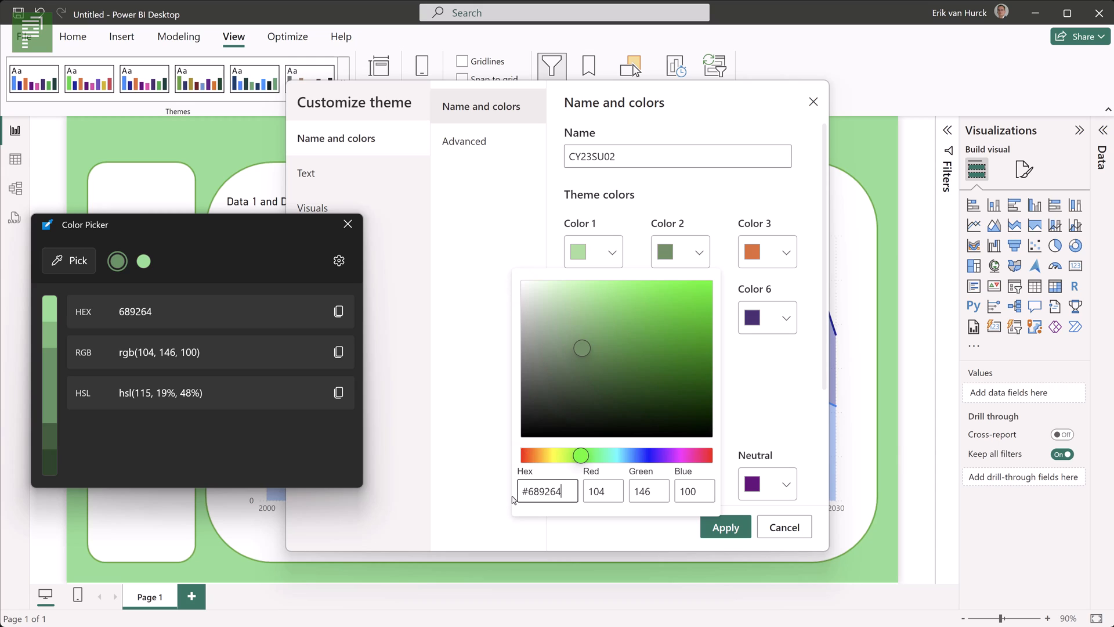
pyautogui.click(512, 502)
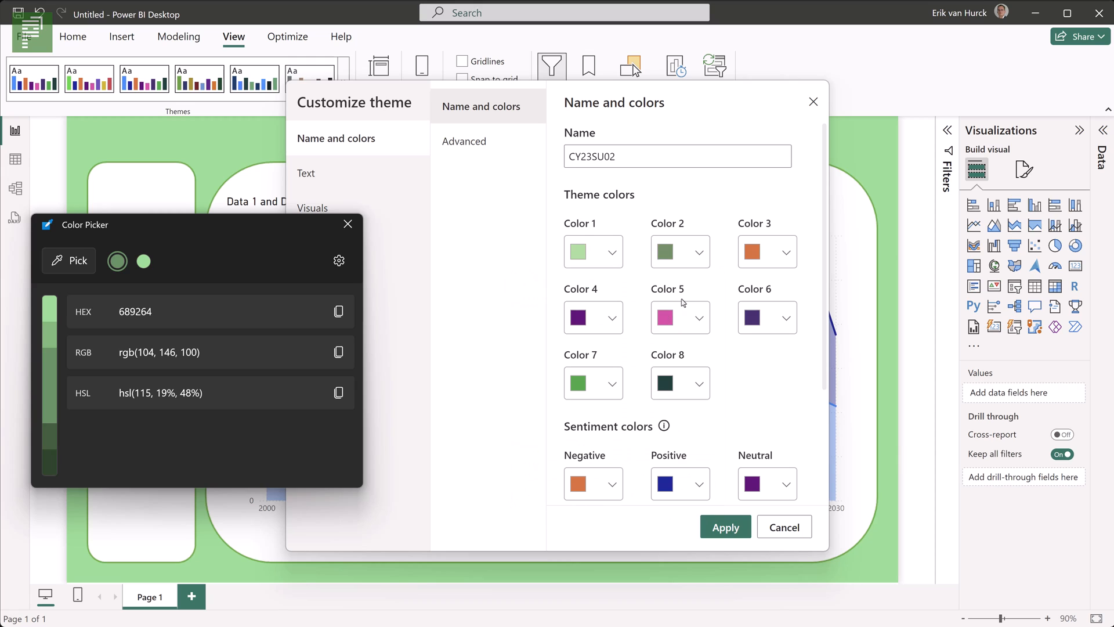
# Apply the customised green theme to the report and close the Color Picker window
pyautogui.click(725, 526)
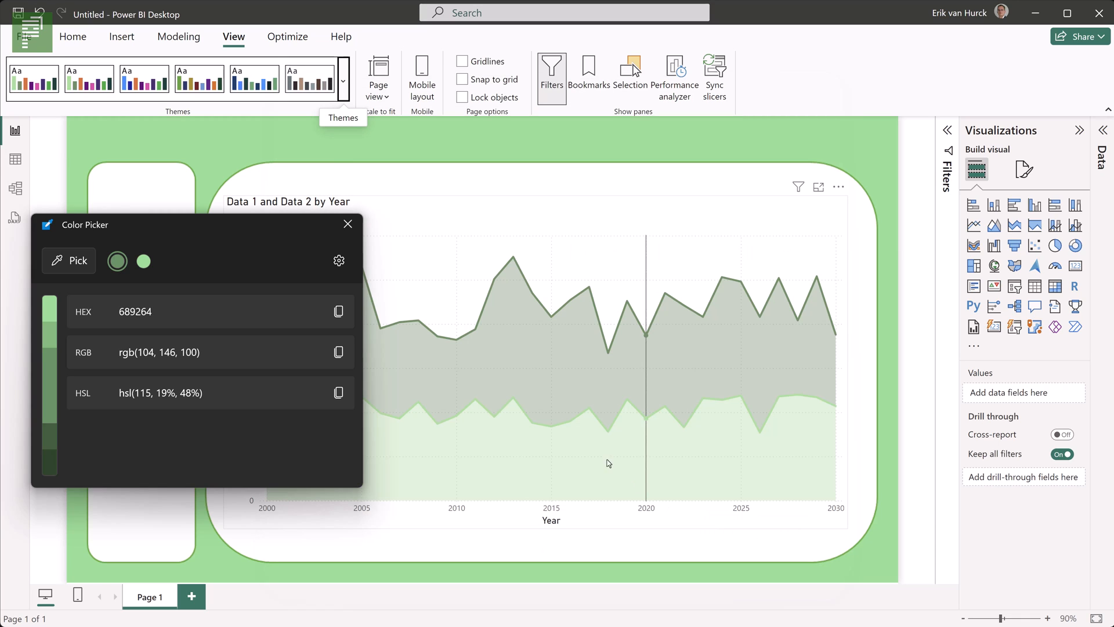
pyautogui.click(348, 226)
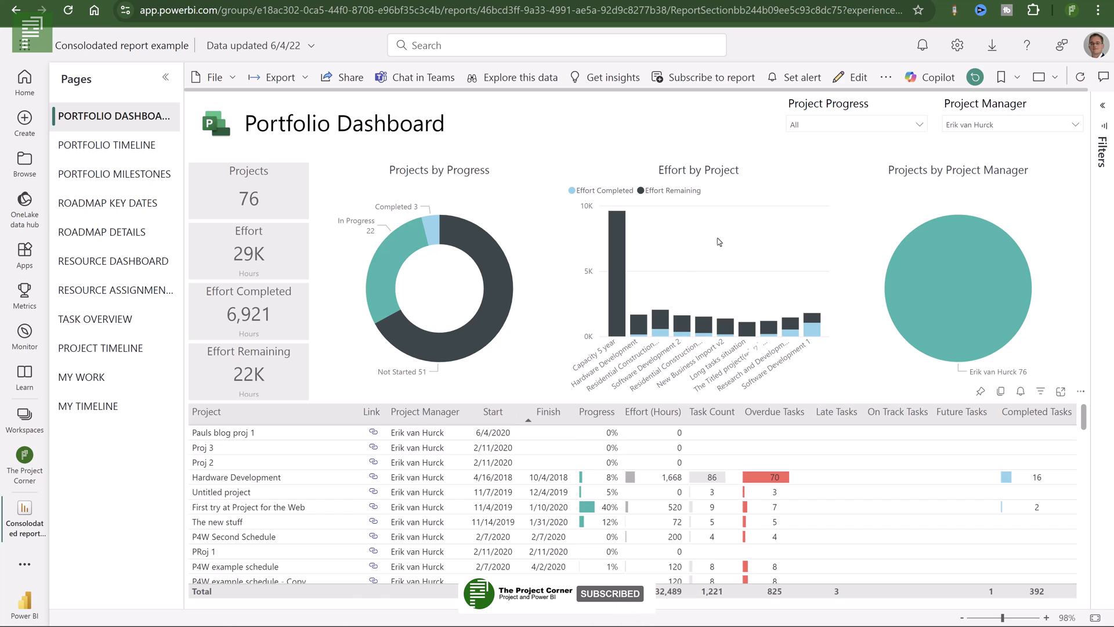
# Try the Project Progress filter on Completed and In Progress, then clear it
pyautogui.click(850, 125)
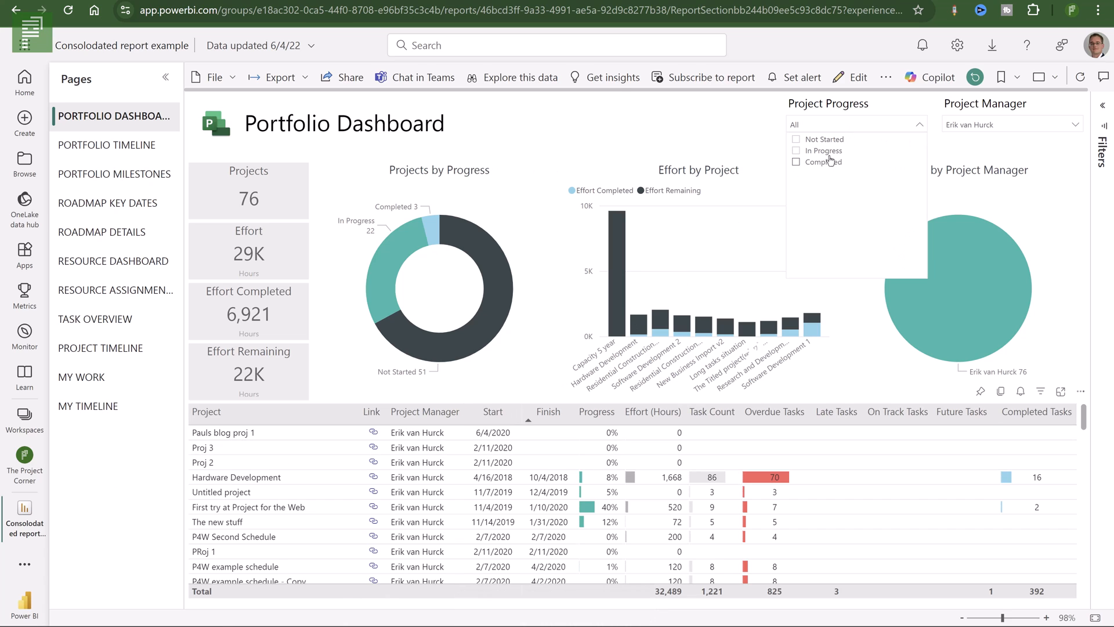
pyautogui.click(824, 162)
pyautogui.click(824, 150)
pyautogui.click(825, 150)
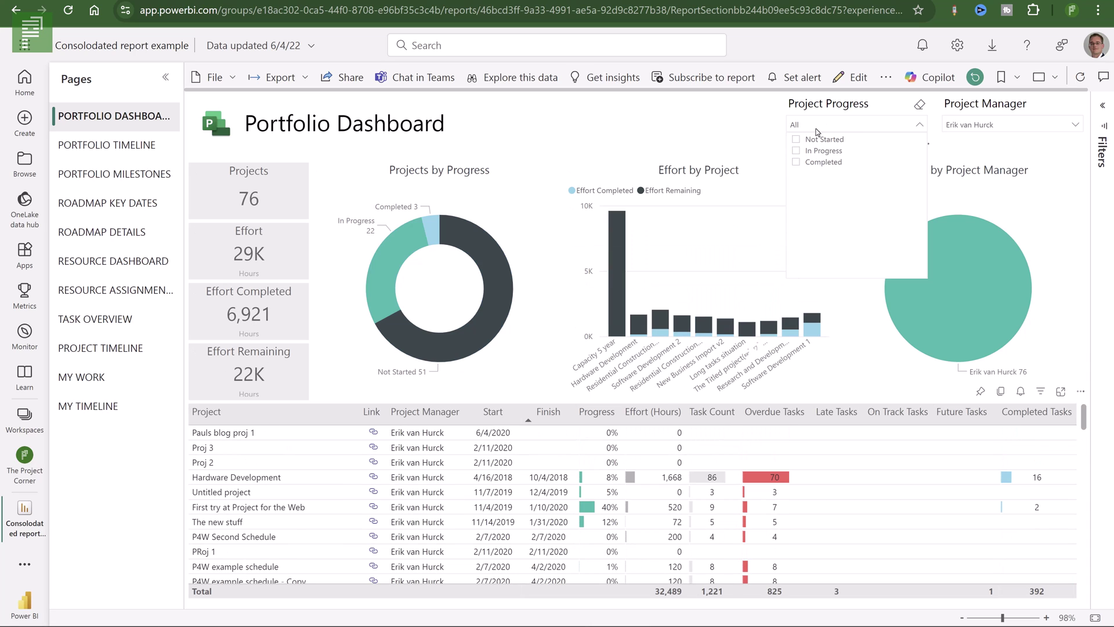
pyautogui.click(817, 130)
pyautogui.moveTo(248, 369)
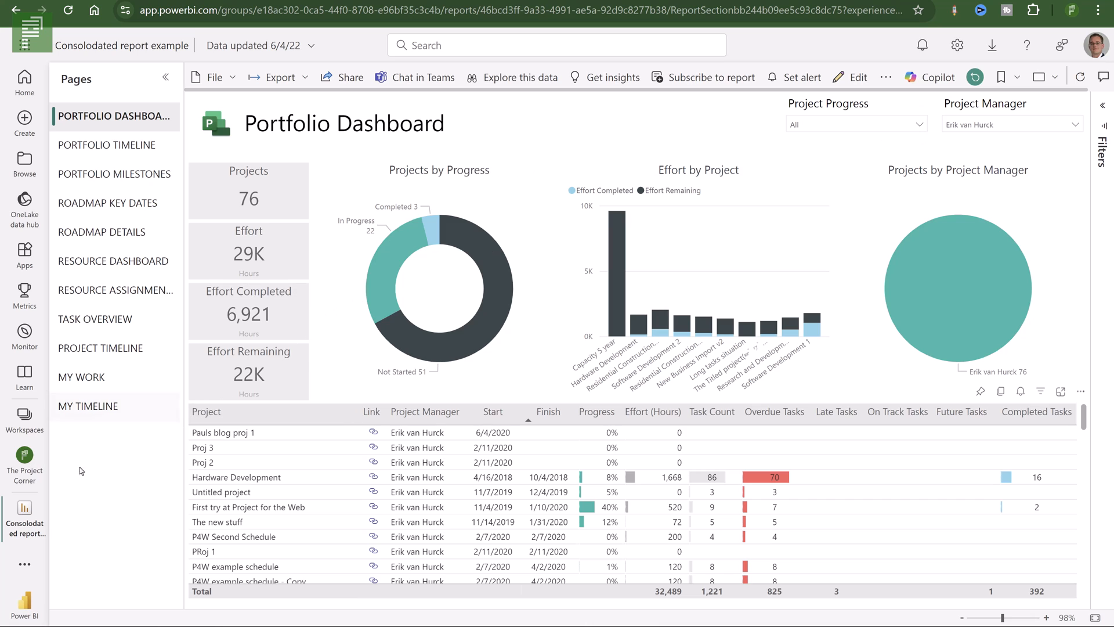
# In The Project Corner workspace, open Settings for the Consolodated report example semantic model
pyautogui.click(25, 465)
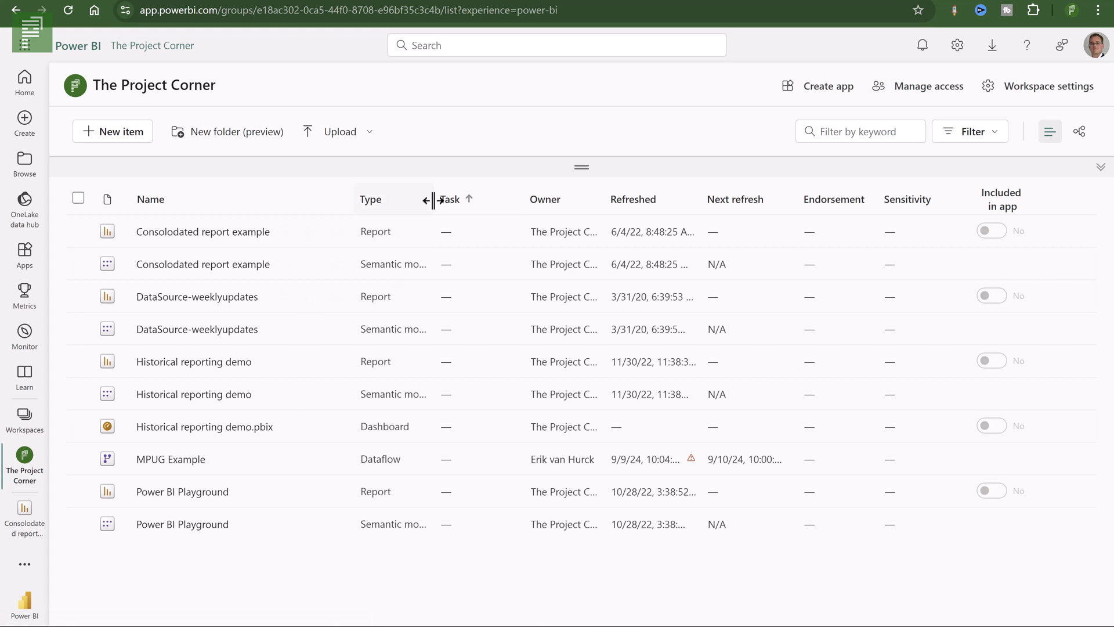
pyautogui.moveTo(436, 200); pyautogui.dragTo(463, 199)
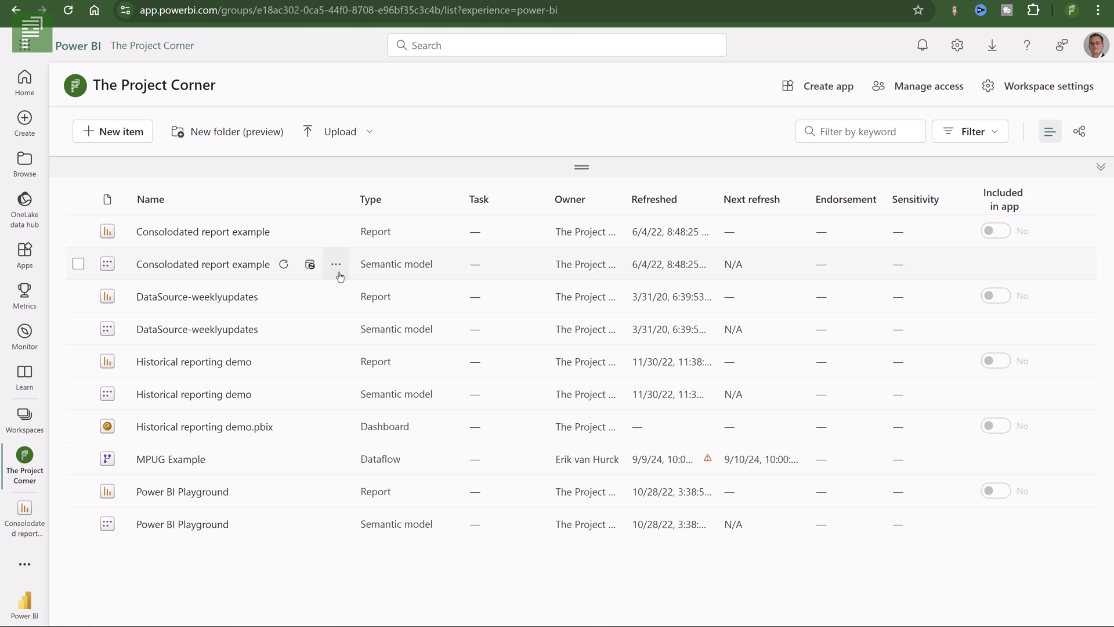
pyautogui.click(336, 265)
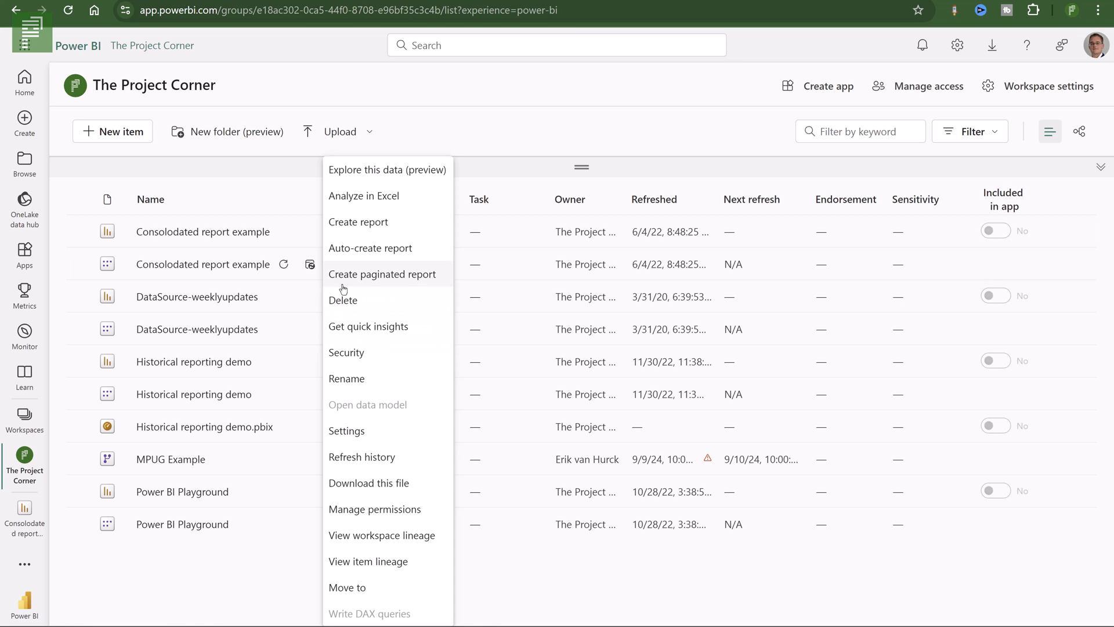
pyautogui.click(385, 435)
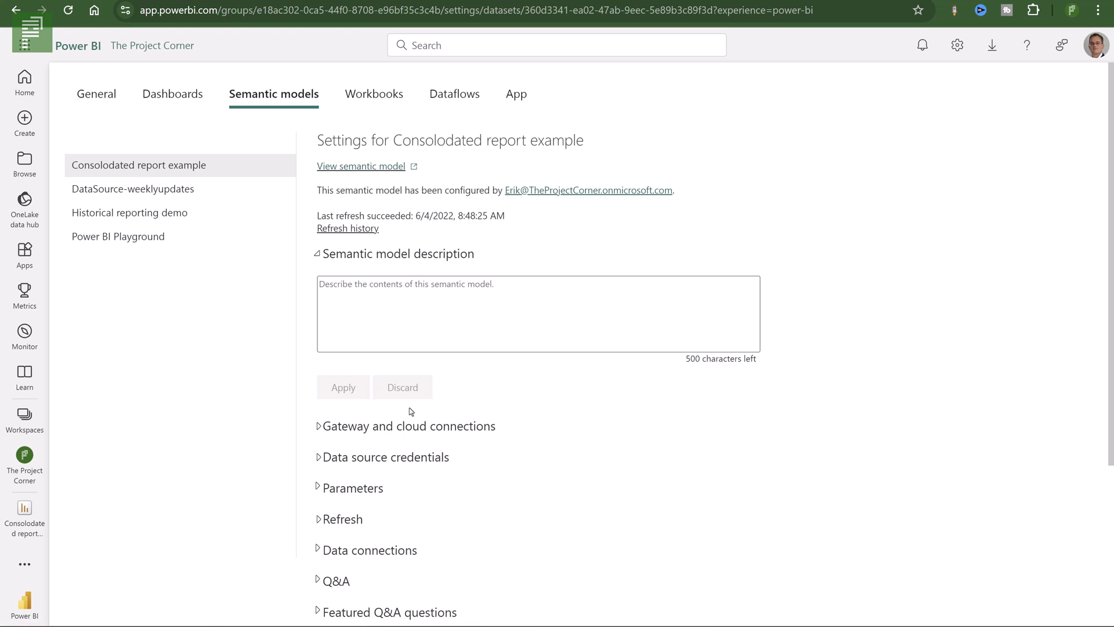
pyautogui.scroll(-3, 411, 411)
pyautogui.scroll(-3, 411, 412)
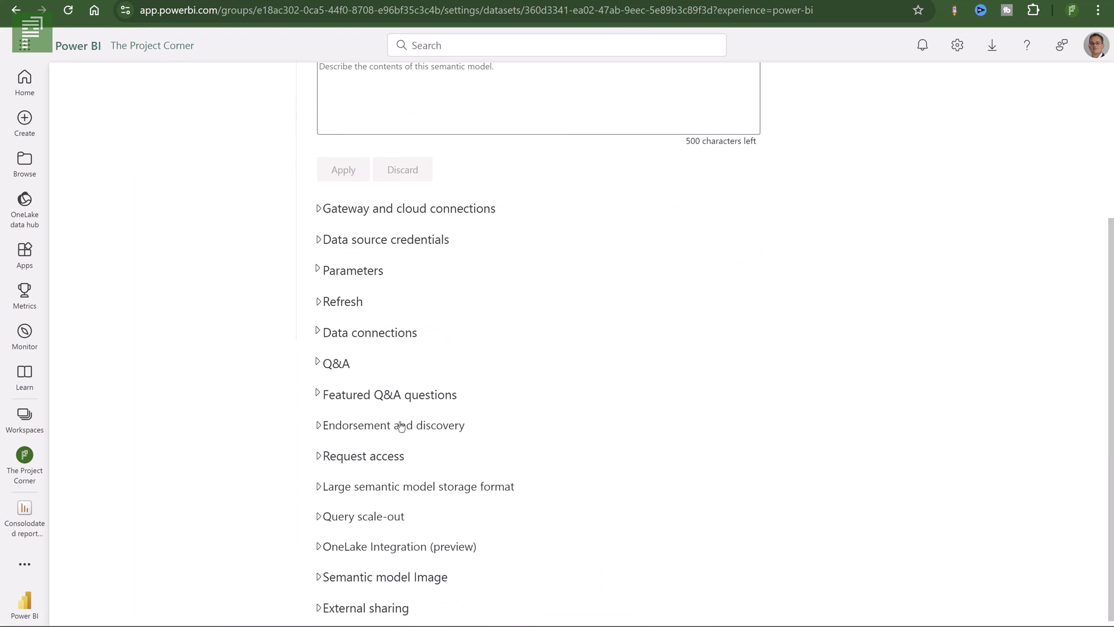
# Under Endorsement and discovery, set the model to Promoted, make it discoverable, and apply
pyautogui.click(359, 426)
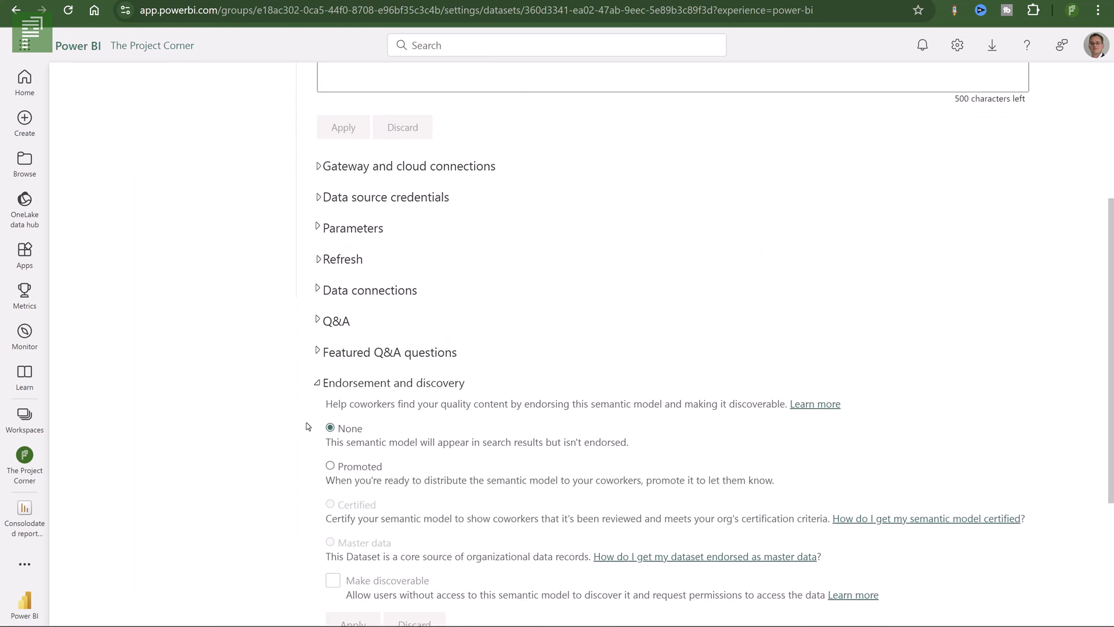
pyautogui.scroll(-2, 310, 425)
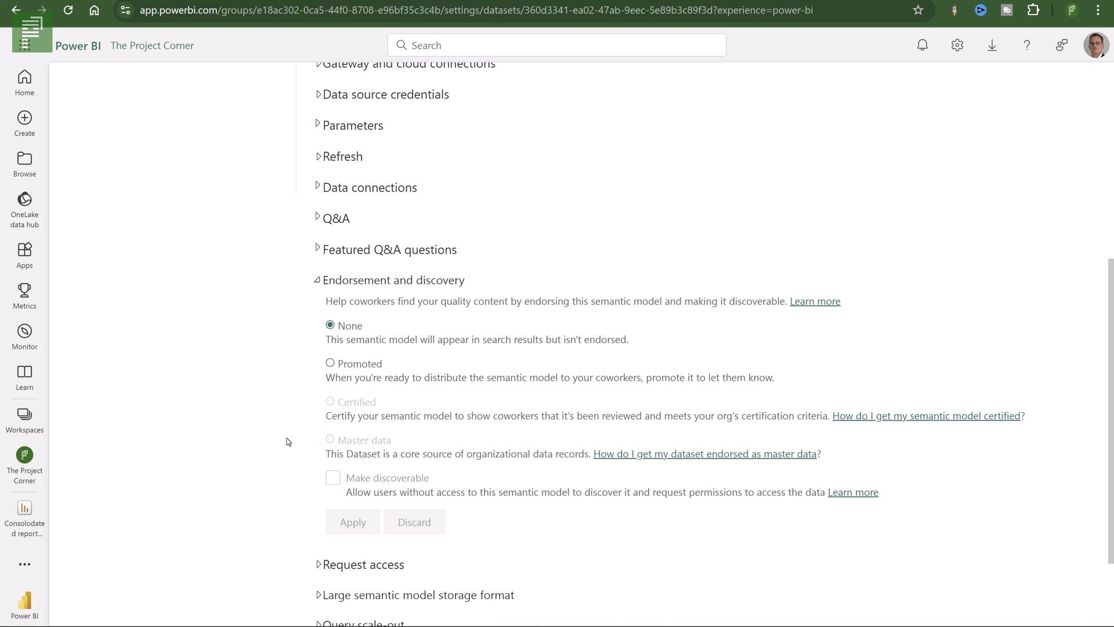
pyautogui.click(330, 363)
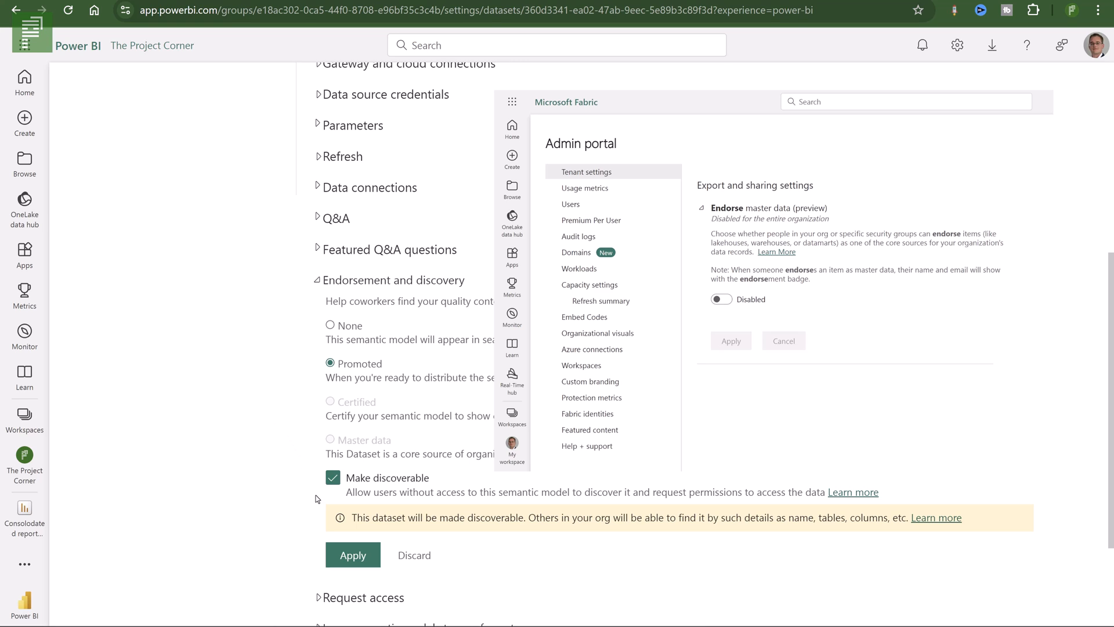
pyautogui.click(332, 477)
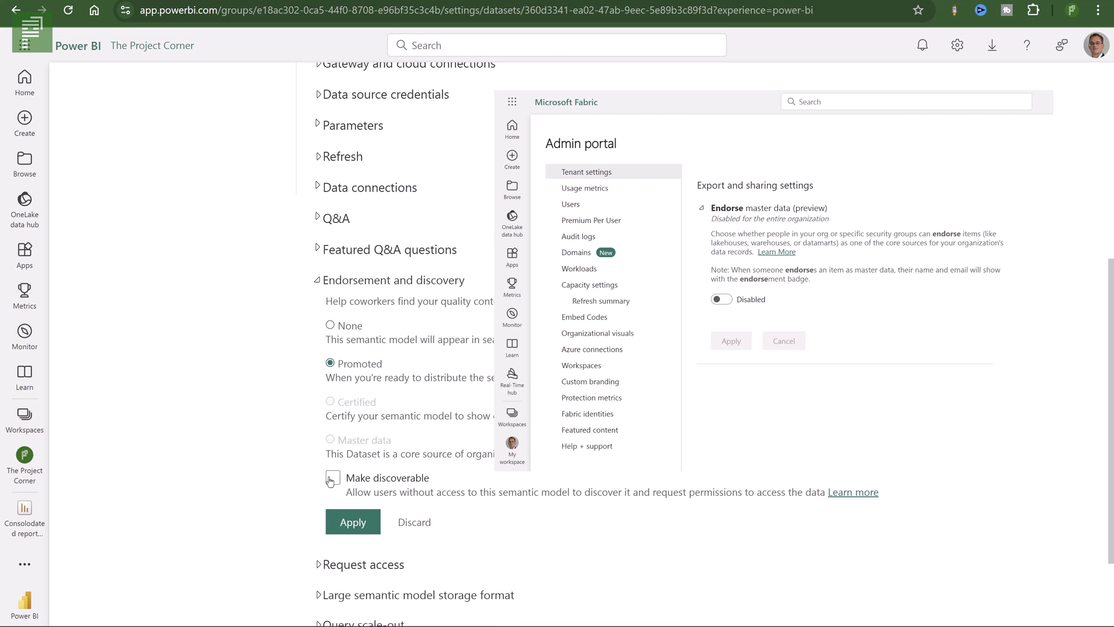
pyautogui.click(332, 478)
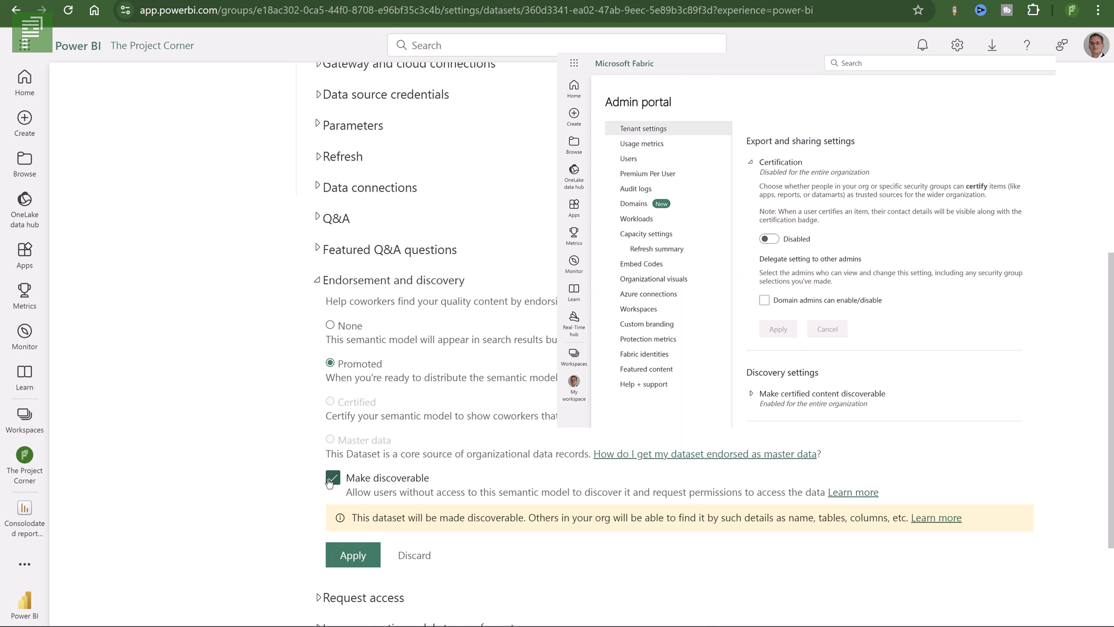
pyautogui.click(352, 556)
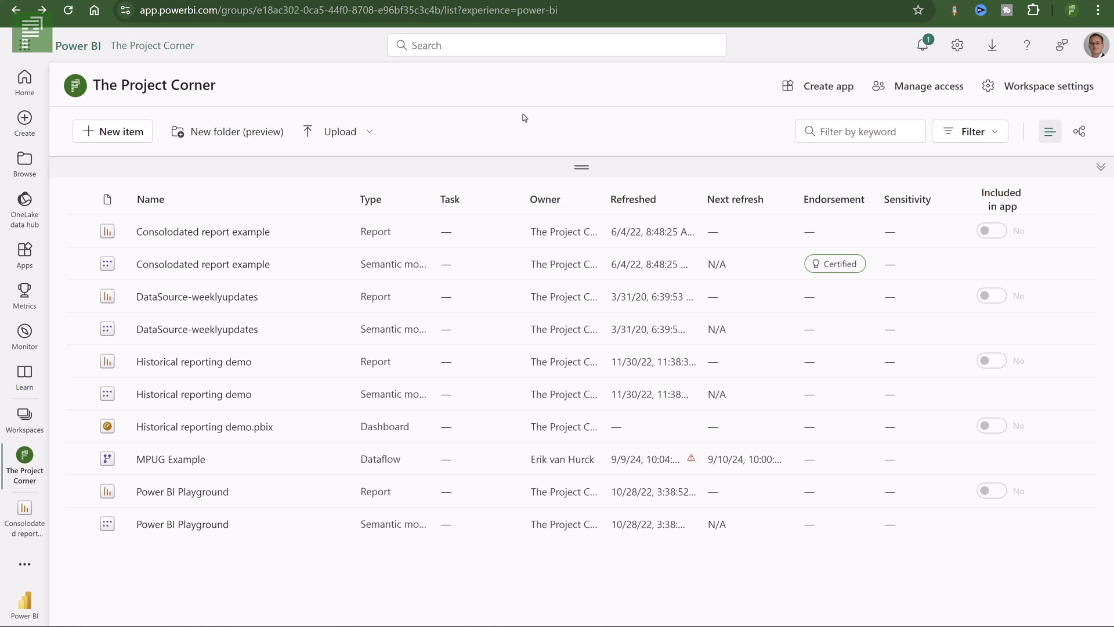
# Create the app with a green theme colour and specific-individuals contacts, then continue to content
pyautogui.click(806, 87)
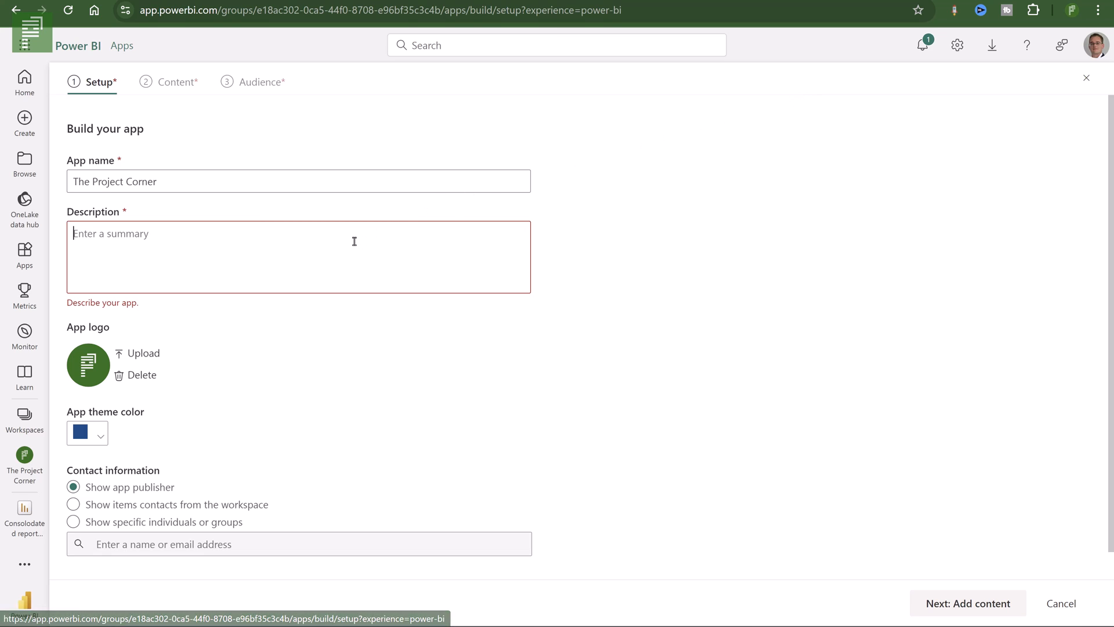
pyautogui.write('Some text ')
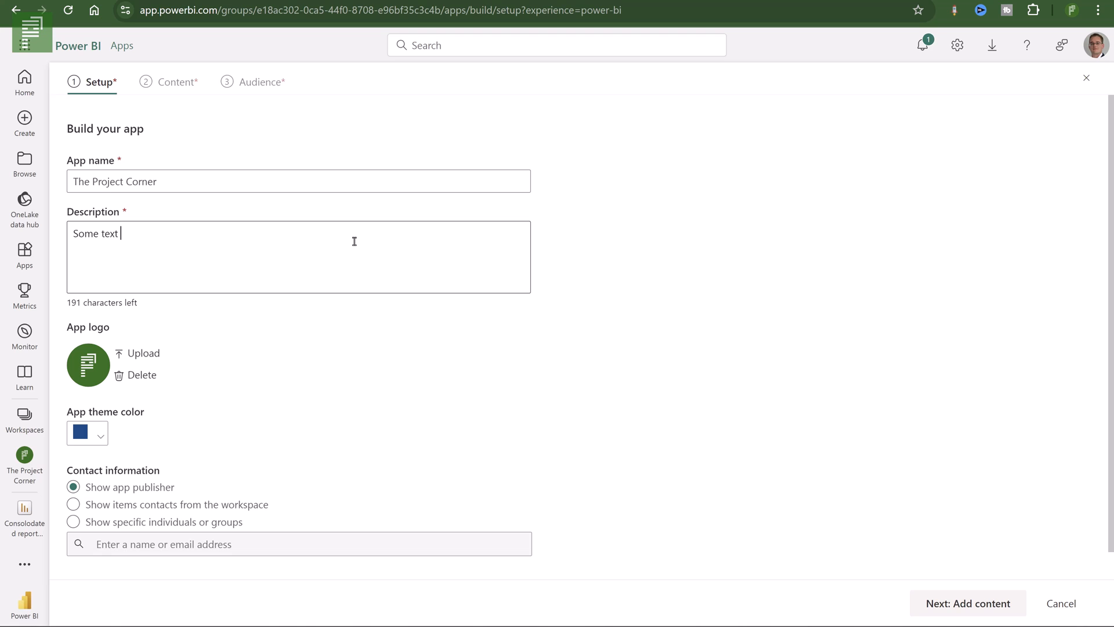
pyautogui.write('here')
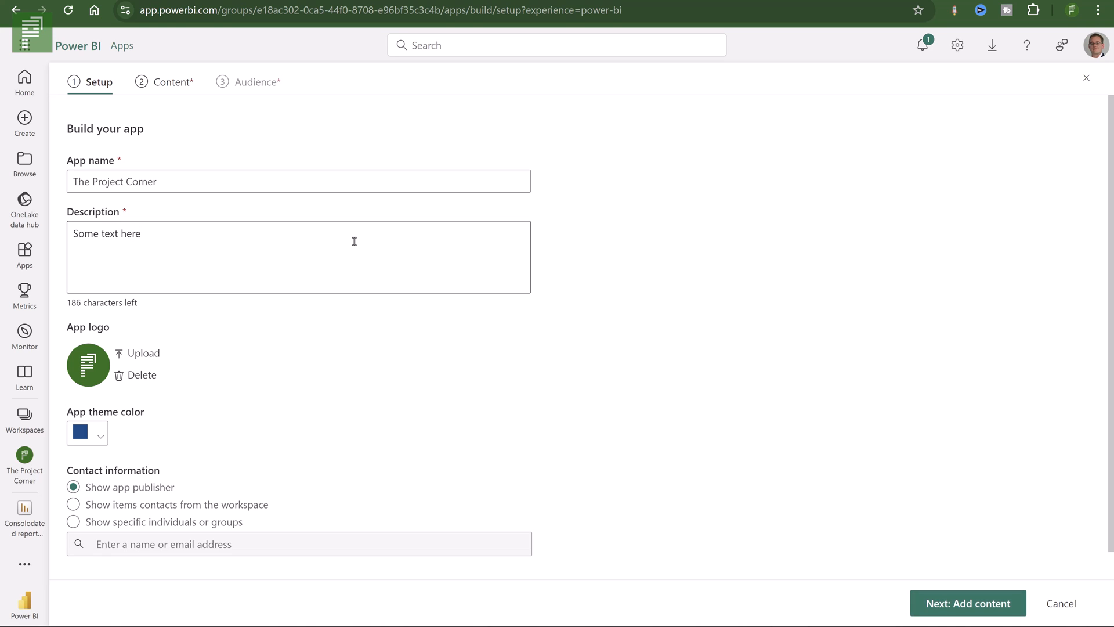
pyautogui.click(95, 438)
pyautogui.click(105, 433)
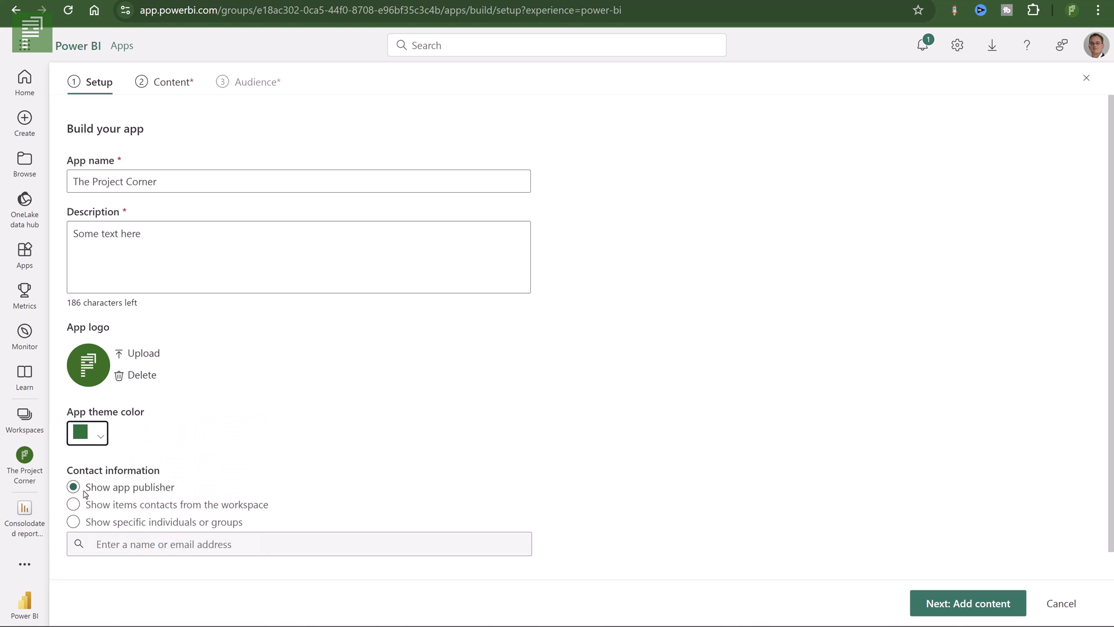
pyautogui.click(74, 504)
pyautogui.click(73, 521)
pyautogui.click(968, 602)
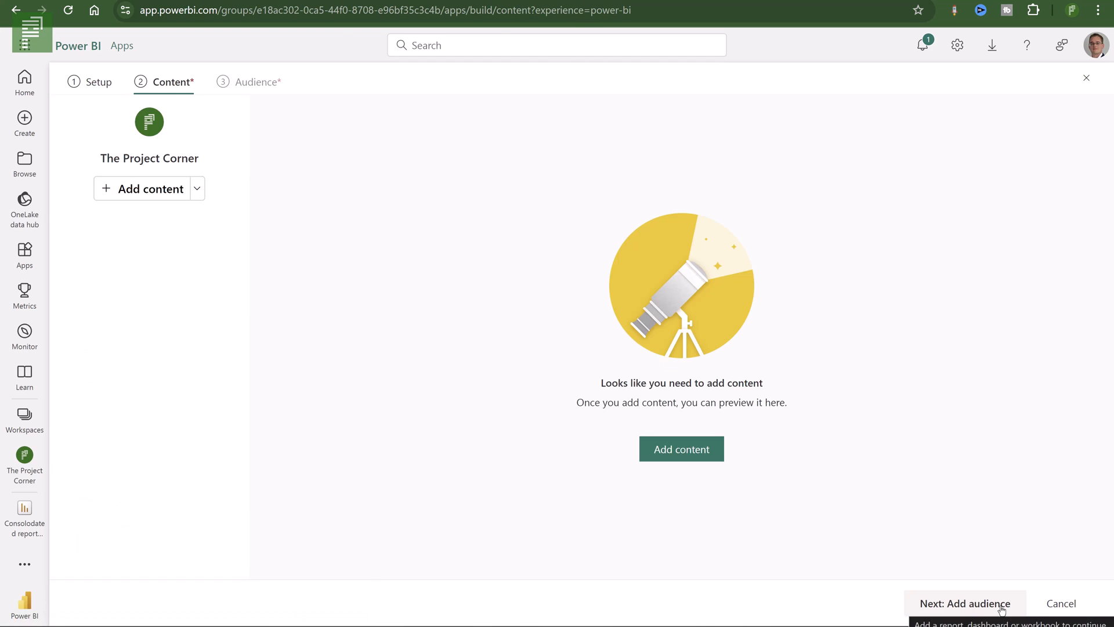
# Add all five workspace items to the app via the Add content dialog's select-all
pyautogui.click(196, 189)
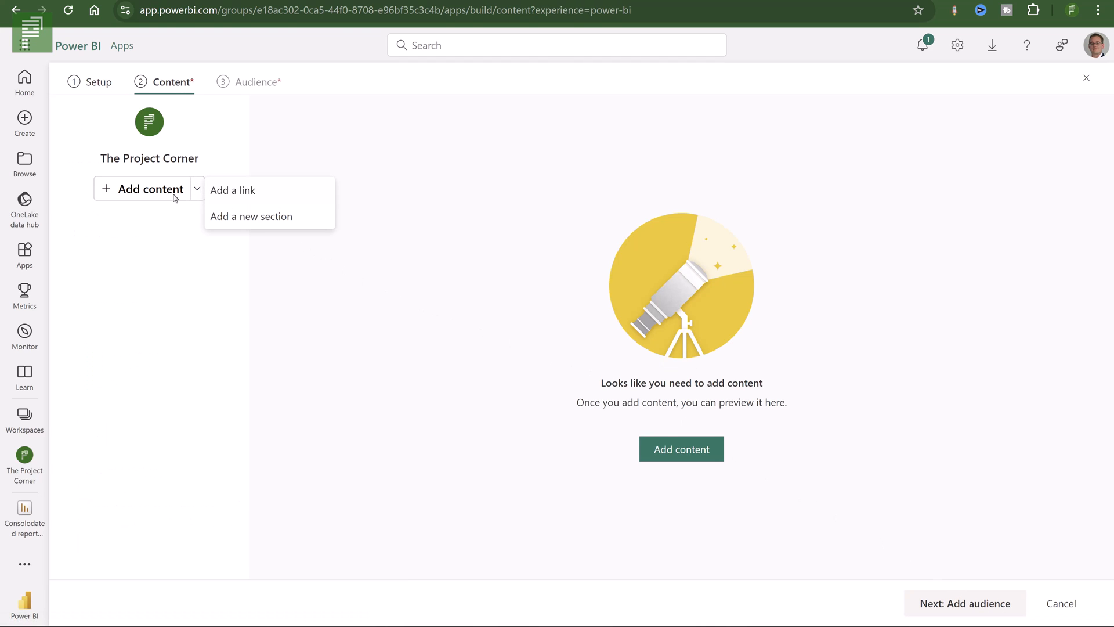
pyautogui.click(105, 194)
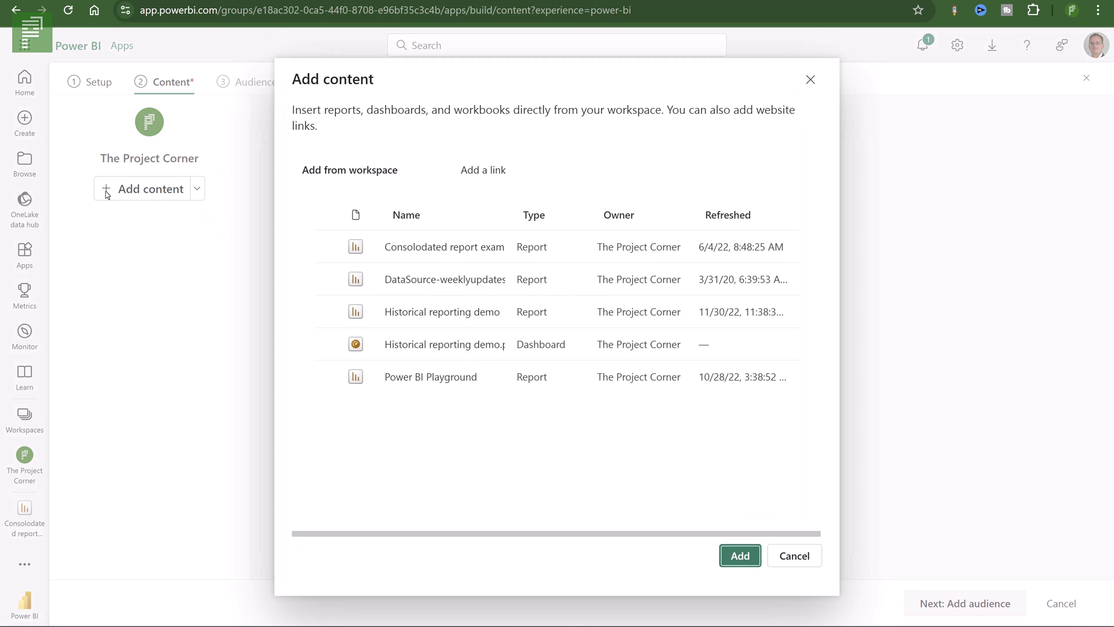
pyautogui.click(328, 215)
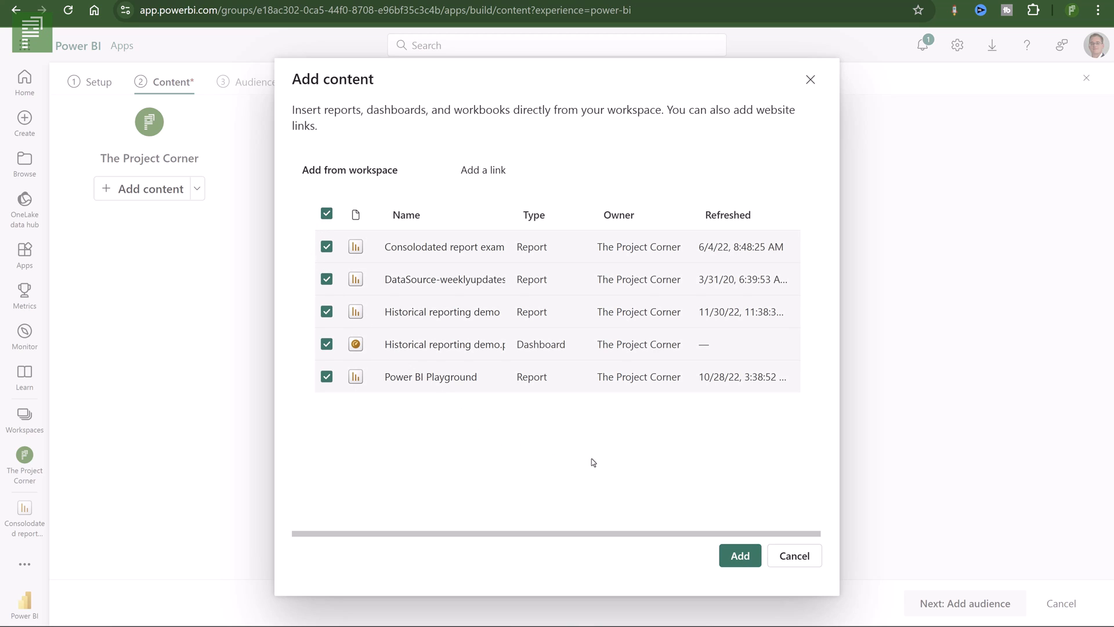
pyautogui.click(737, 555)
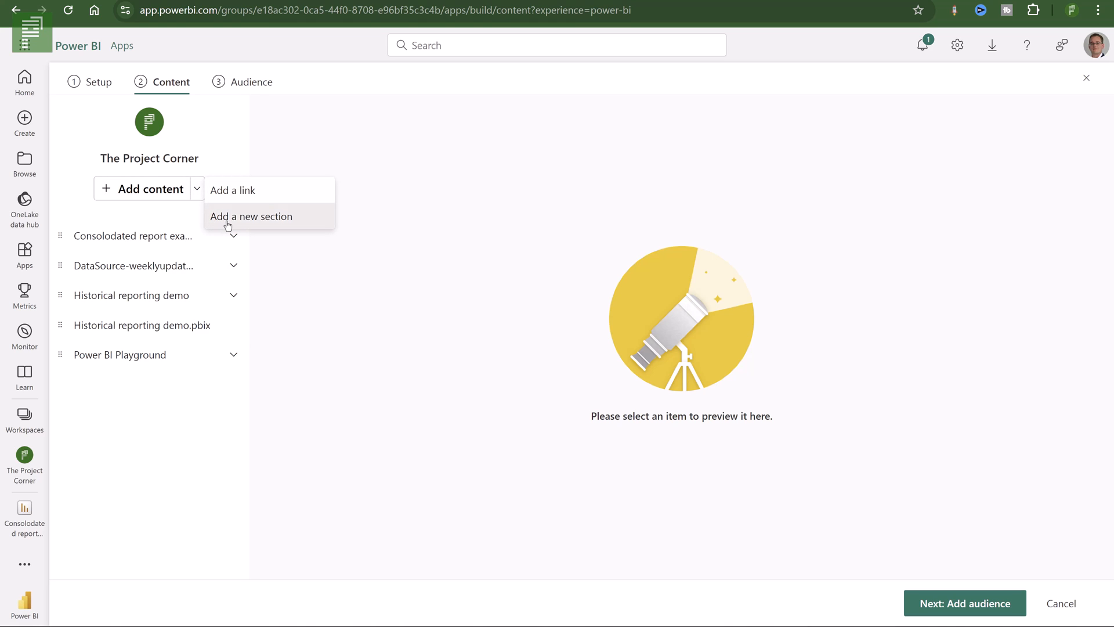
# Add a new content section, reorder items, and rename the section to History
pyautogui.click(228, 219)
pyautogui.moveTo(60, 242); pyautogui.dragTo(65, 319)
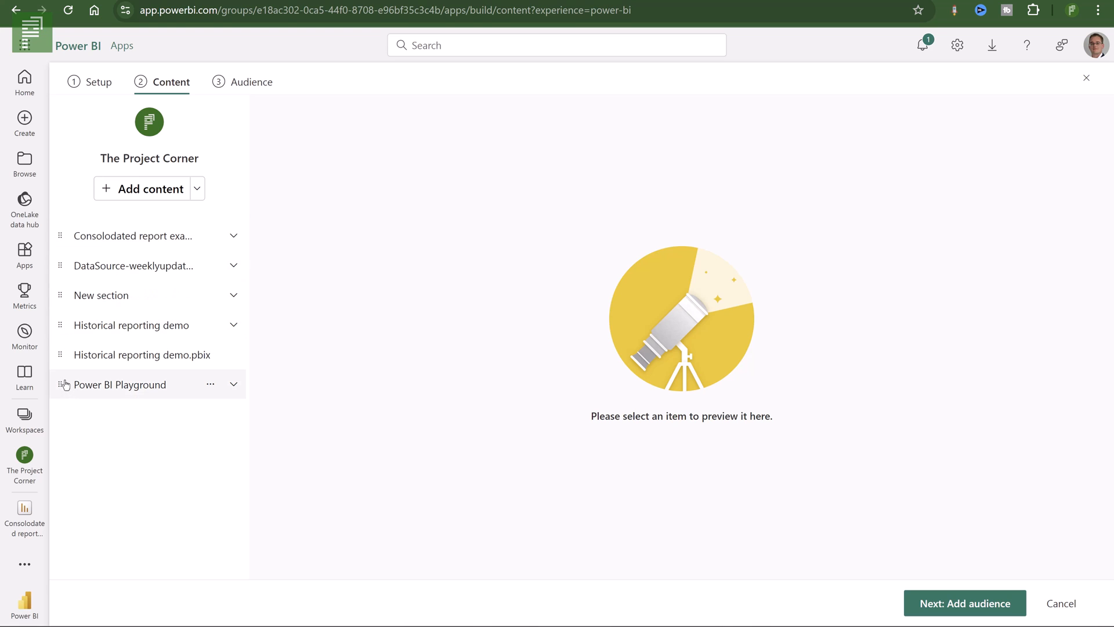
pyautogui.moveTo(61, 384); pyautogui.dragTo(63, 281)
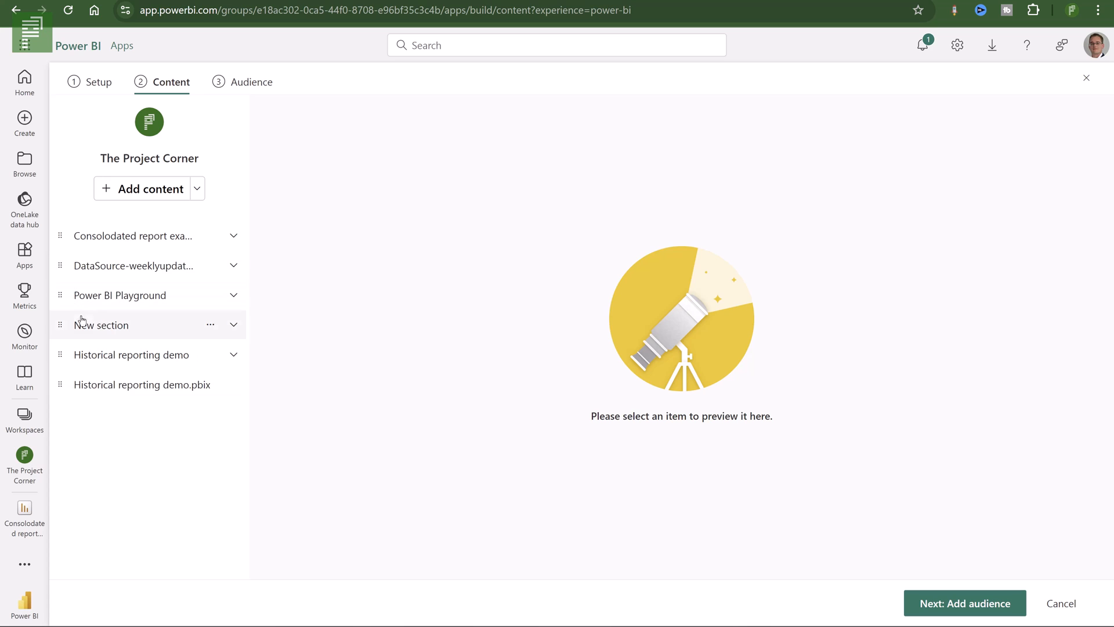
pyautogui.click(83, 325)
pyautogui.click(210, 325)
pyautogui.click(245, 324)
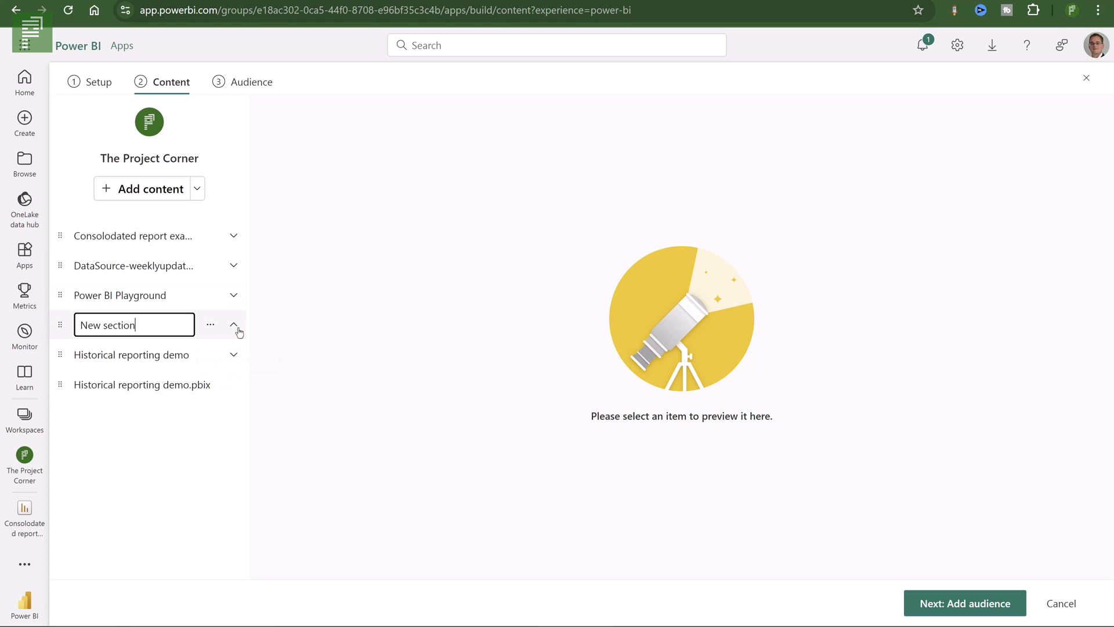
pyautogui.hotkey('ctrl', 'a')
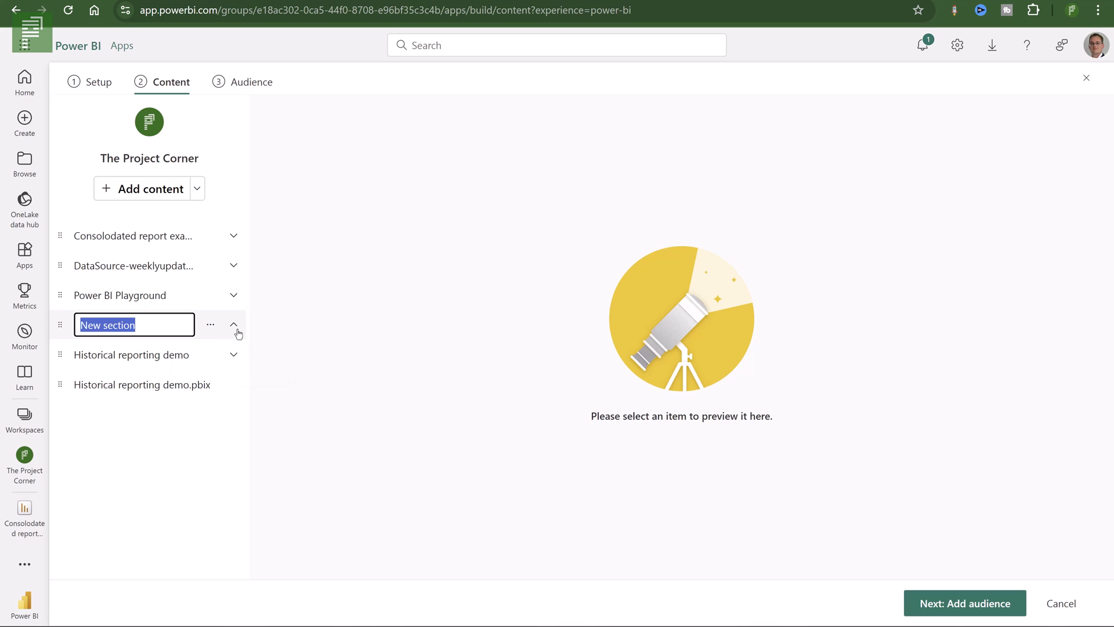
pyautogui.write('History')
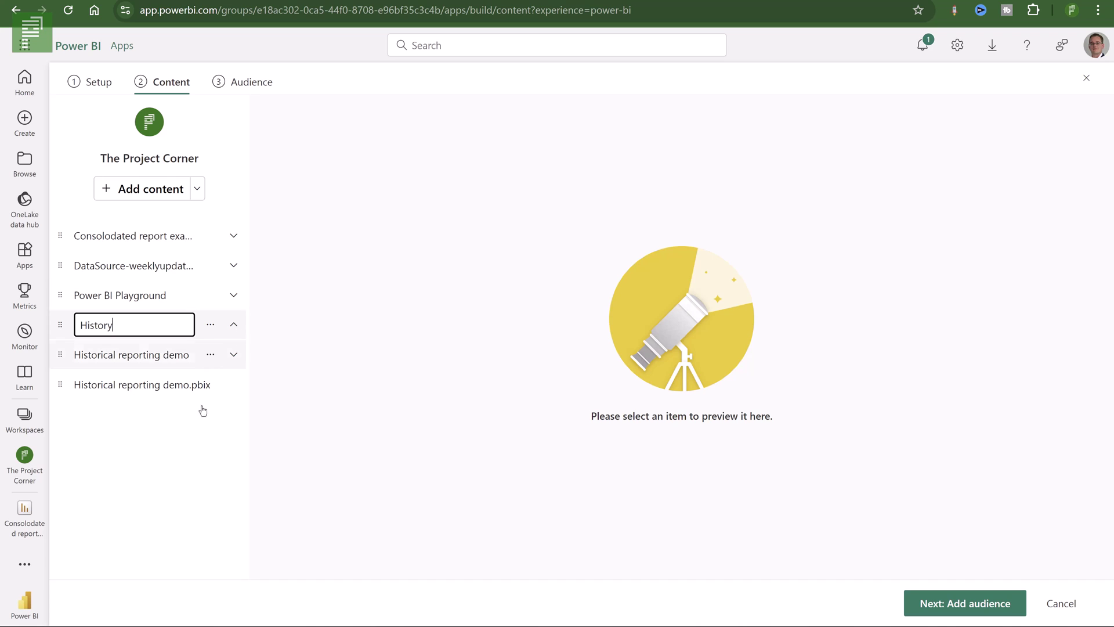
pyautogui.click(202, 425)
# Move both Historical reporting items into History, dashboard below report, and collapse the section
pyautogui.click(234, 325)
pyautogui.moveTo(181, 355); pyautogui.dragTo(157, 327)
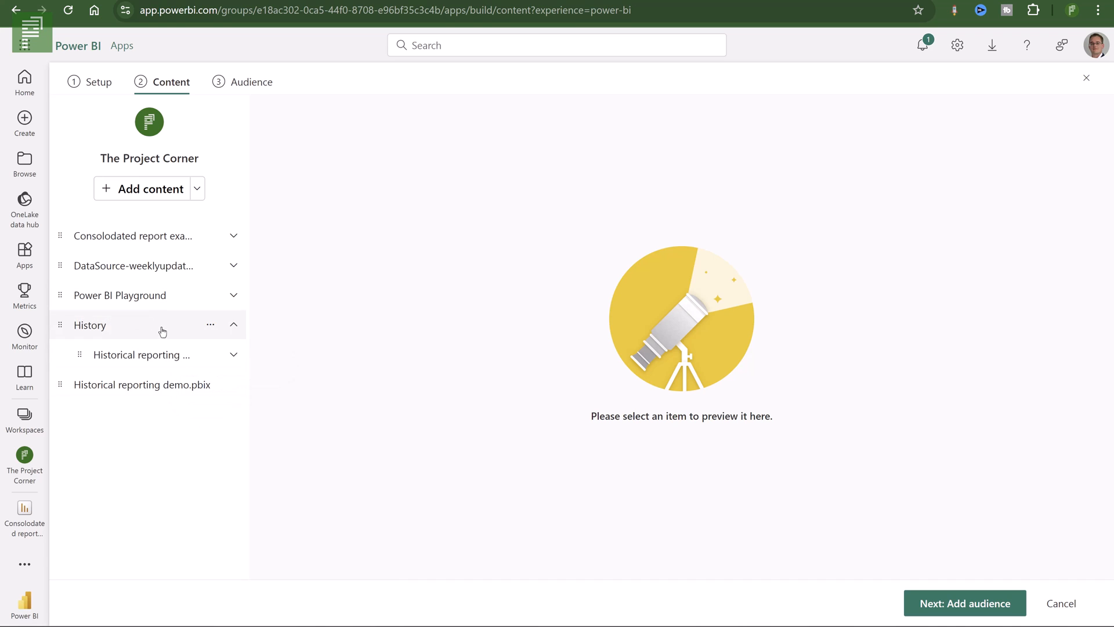
pyautogui.moveTo(165, 386); pyautogui.dragTo(166, 326)
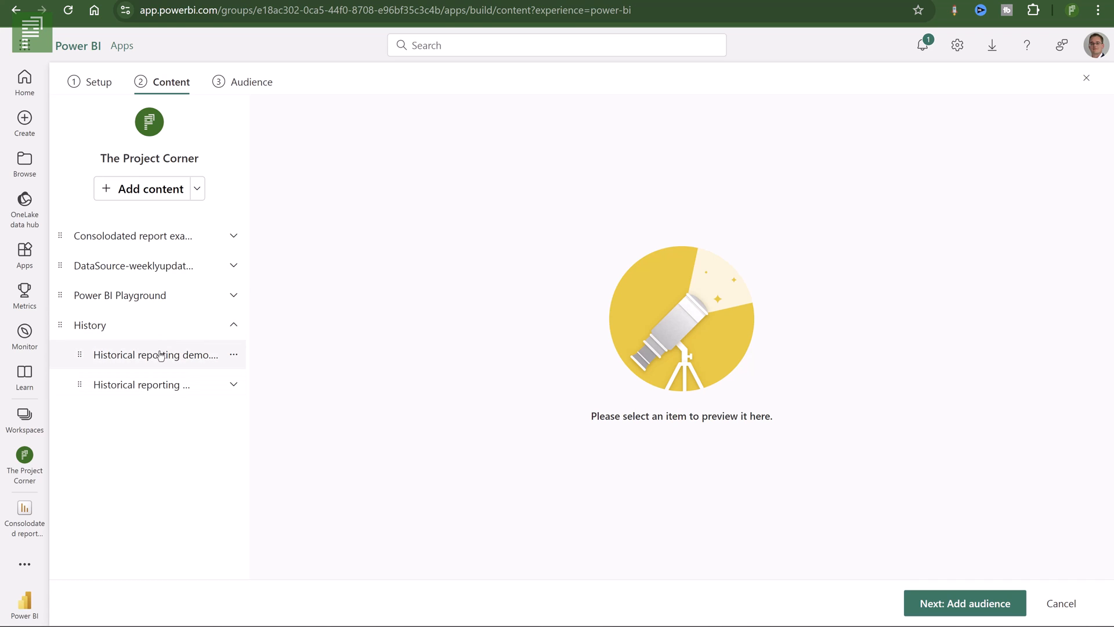
pyautogui.moveTo(157, 355); pyautogui.dragTo(162, 387)
pyautogui.moveTo(148, 325)
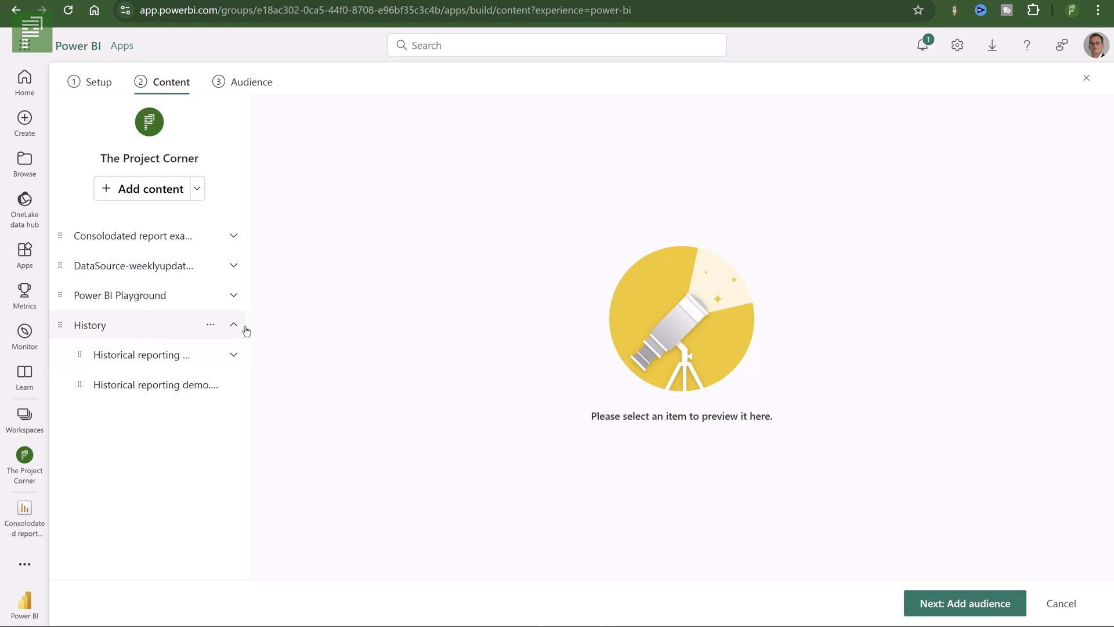
pyautogui.click(234, 326)
pyautogui.click(236, 332)
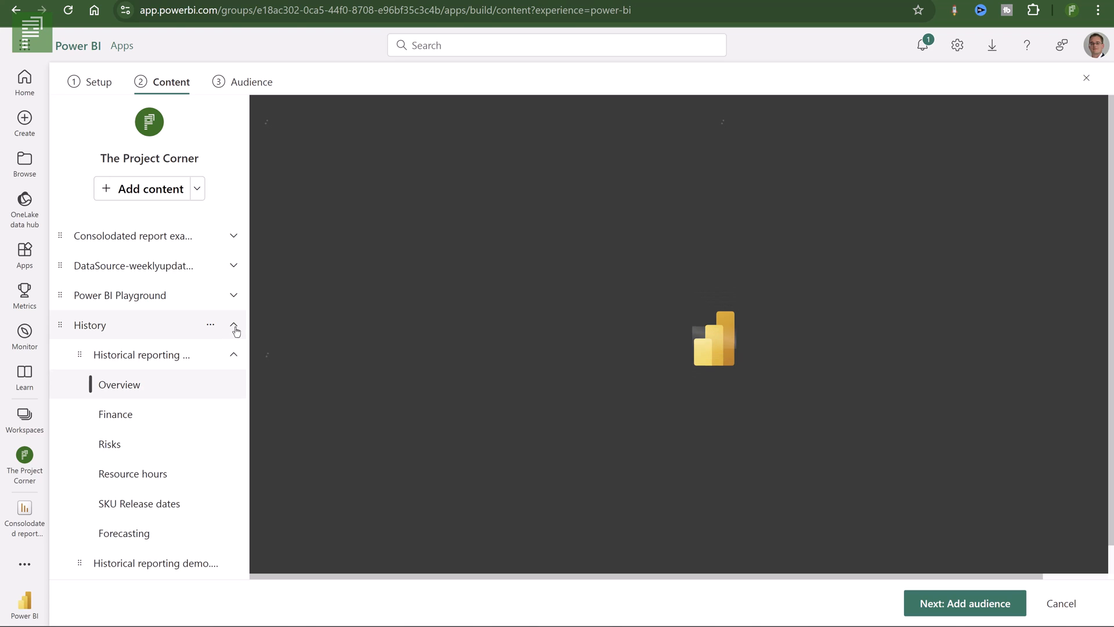
pyautogui.click(235, 326)
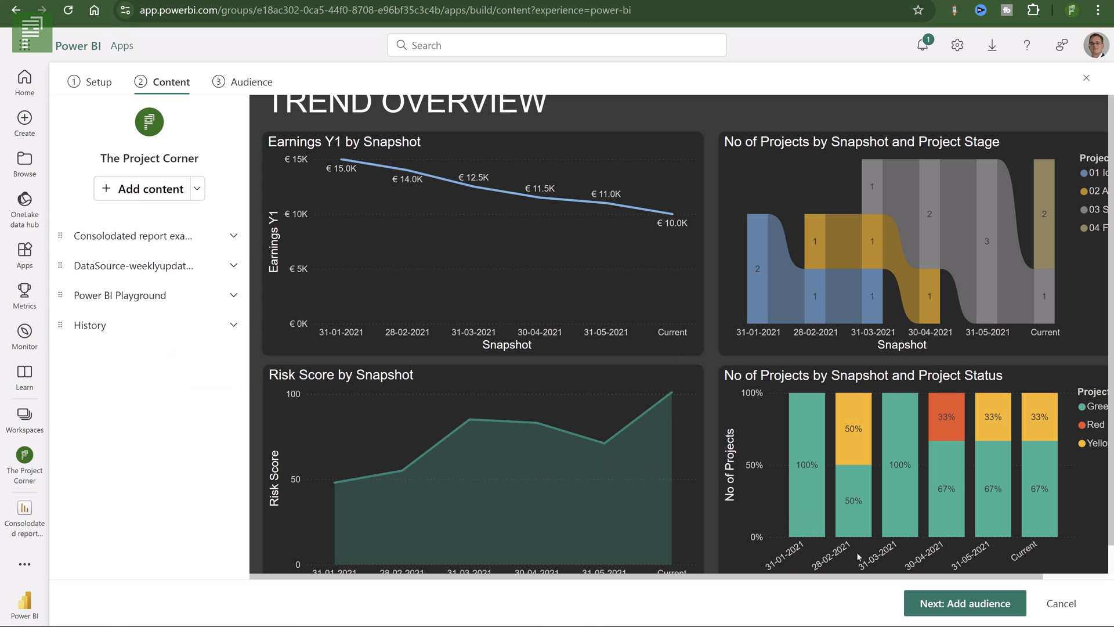
# Advance the app wizard to the Audience step
pyautogui.click(964, 603)
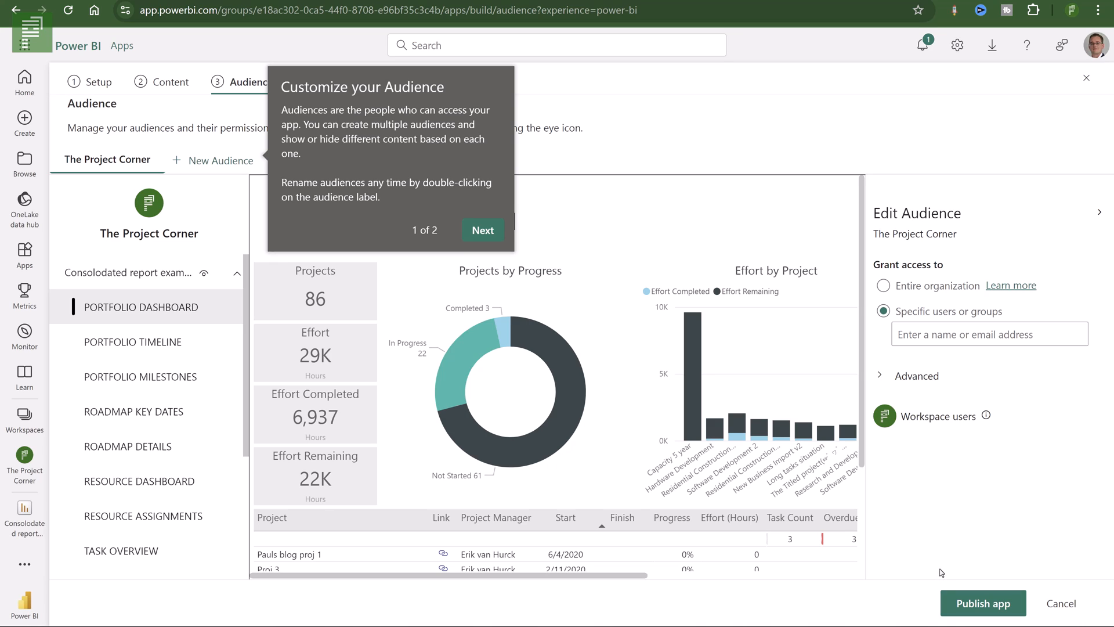
# Dismiss the tips, hide History from The Project Corner audience, and add a New Audience
pyautogui.click(482, 230)
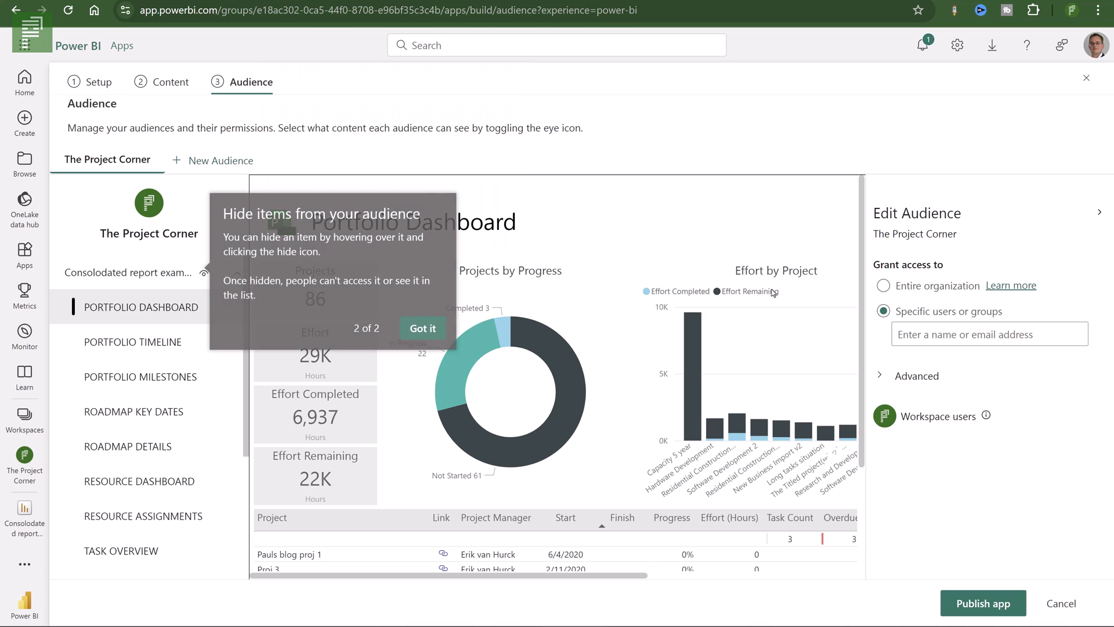
pyautogui.click(420, 328)
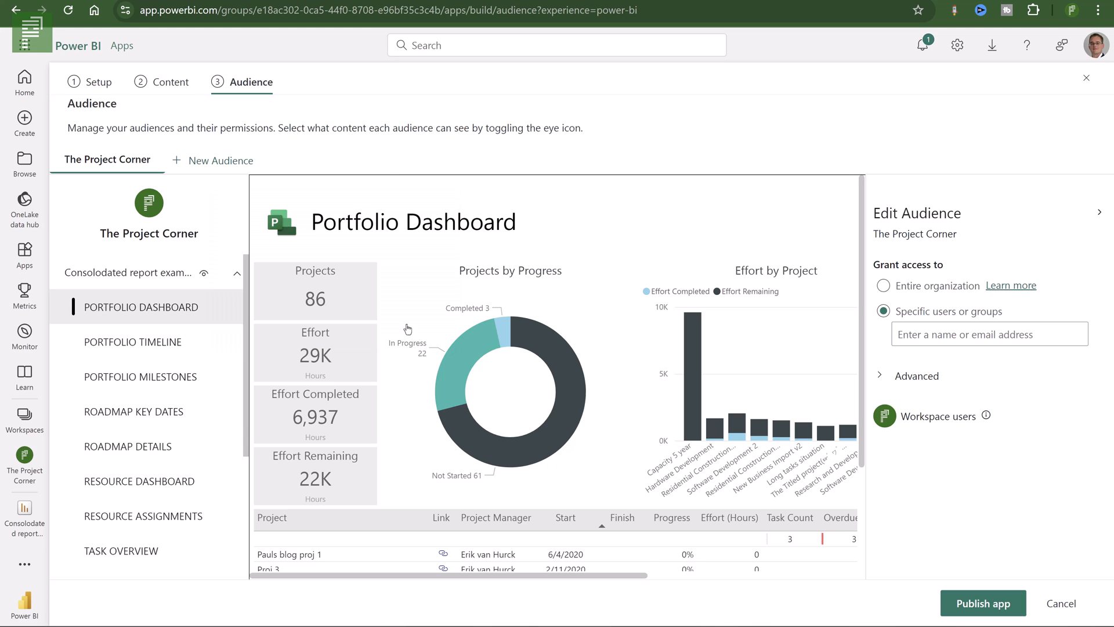
pyautogui.click(203, 273)
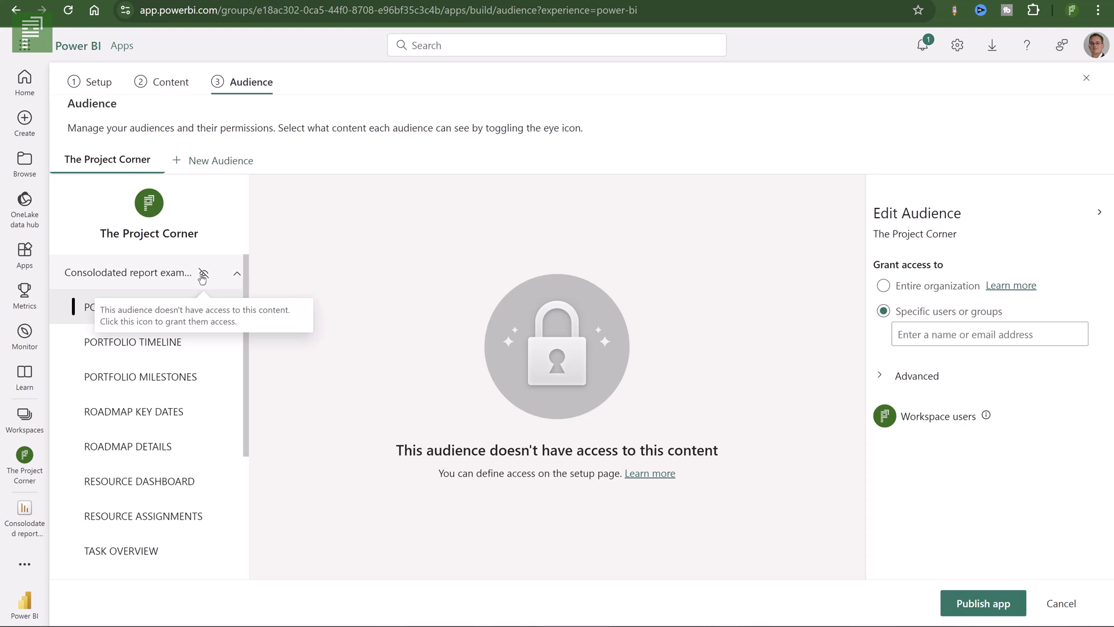
pyautogui.click(203, 272)
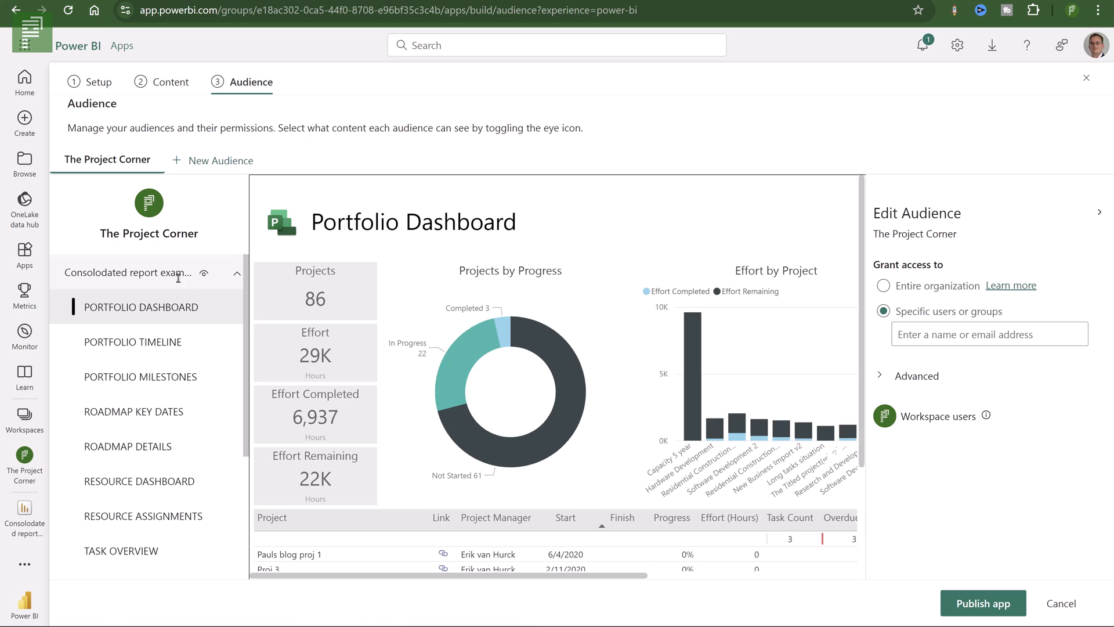
pyautogui.click(237, 273)
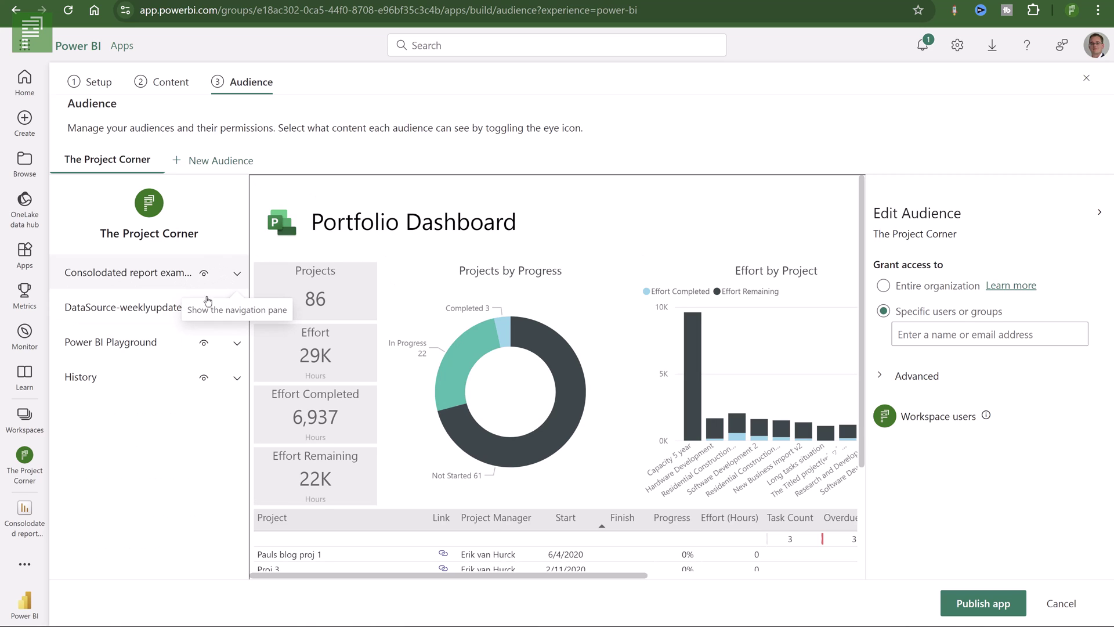
pyautogui.click(204, 377)
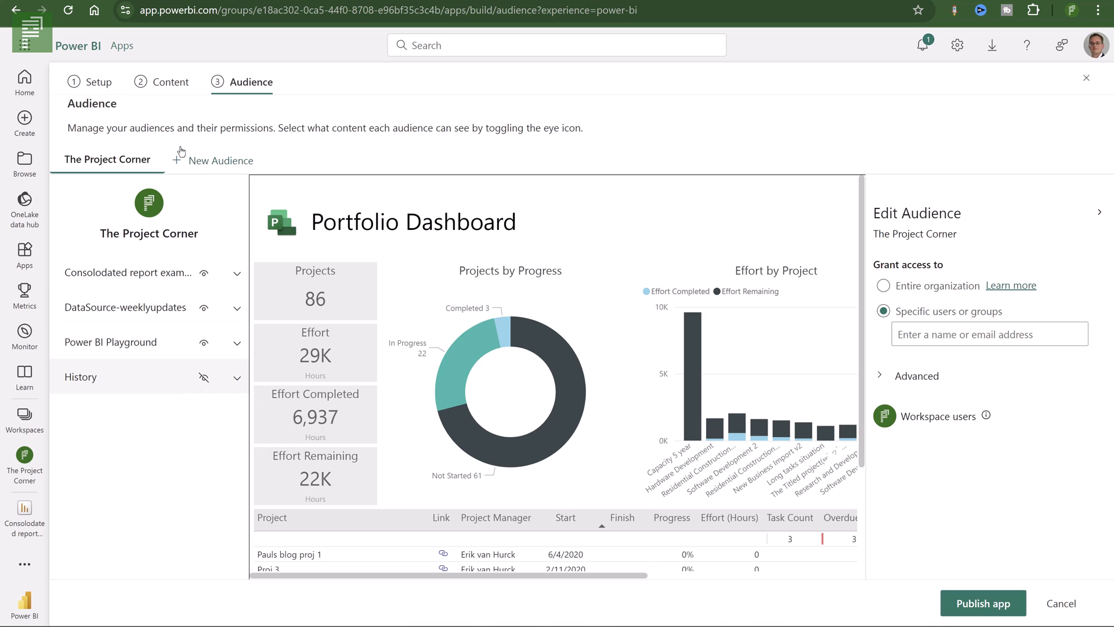
pyautogui.click(189, 166)
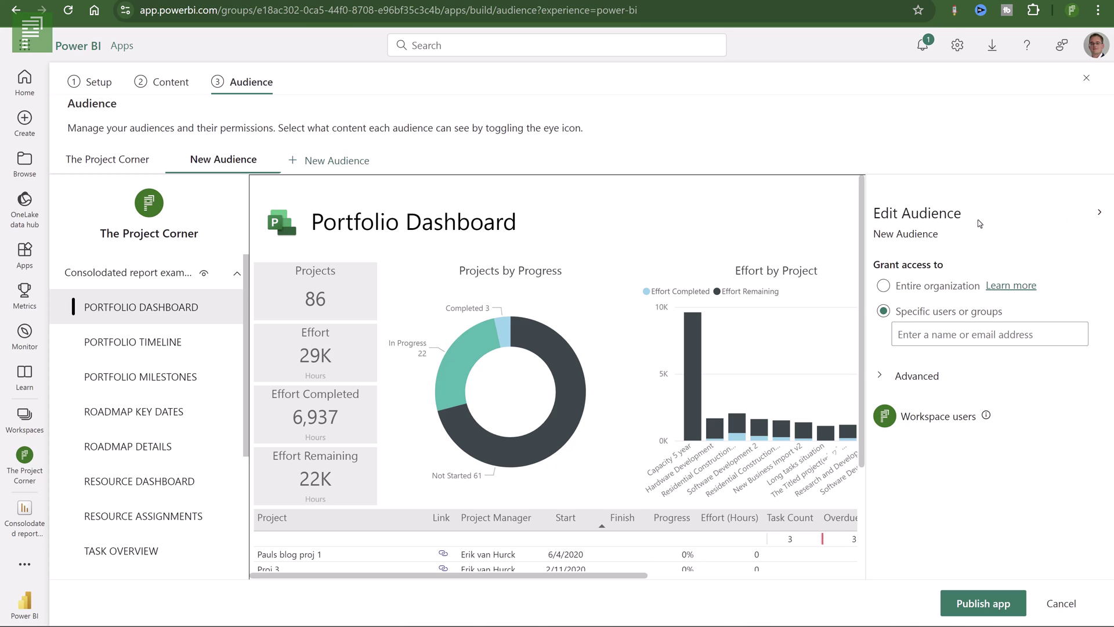
# Rename the new audience to Admins and grant The Project Corner audience to the entire organization
pyautogui.doubleClick(235, 164)
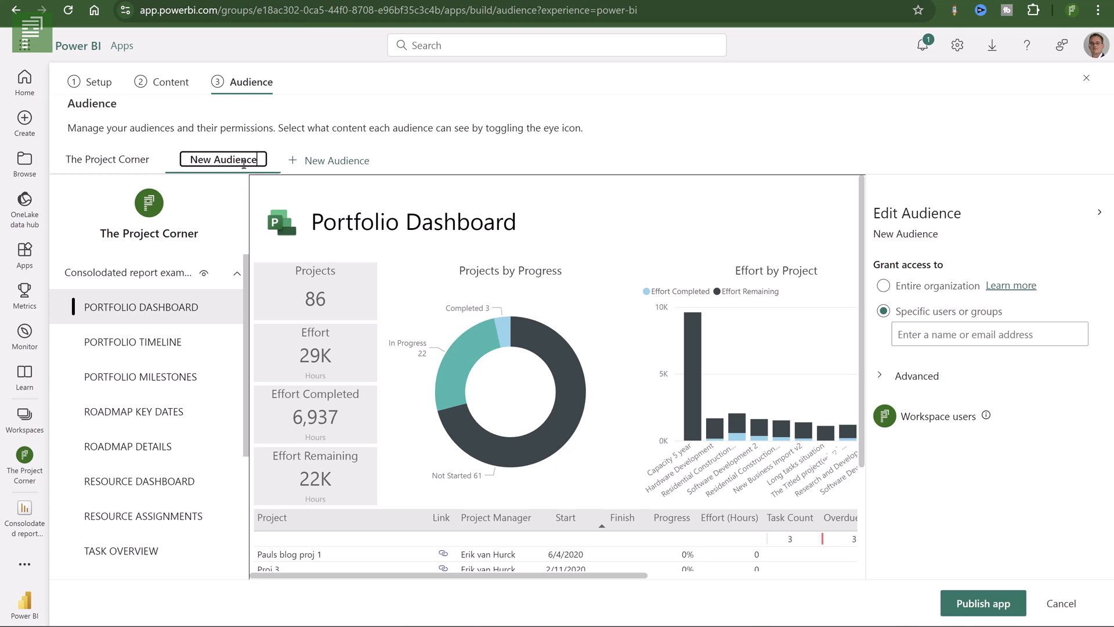
pyautogui.hotkey('ctrl', 'a')
pyautogui.write('Admins')
pyautogui.press('Return')
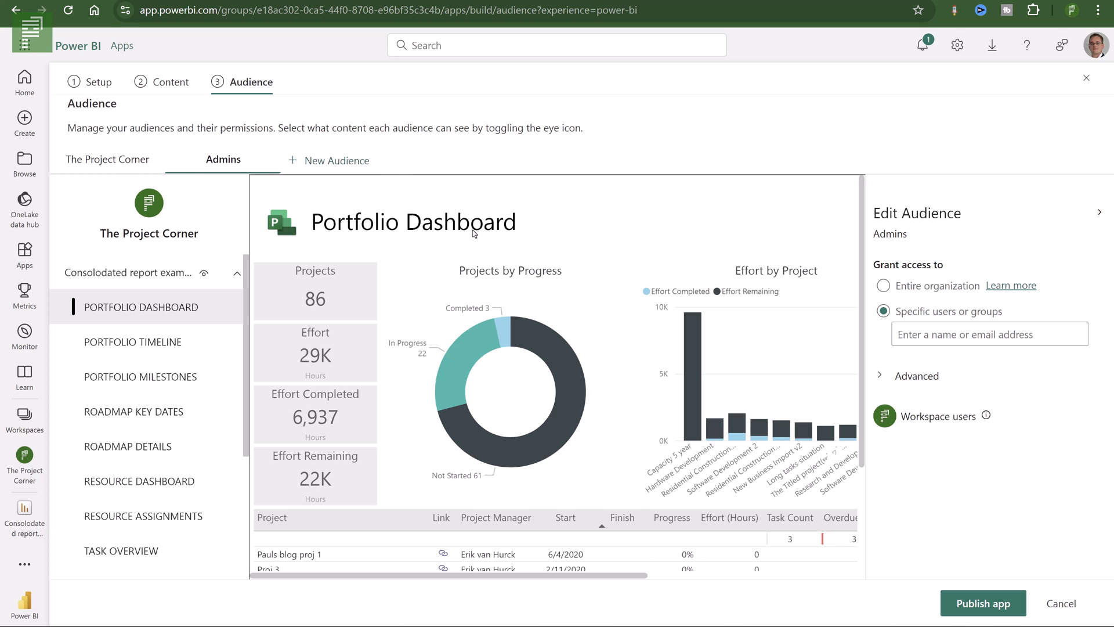
pyautogui.click(147, 162)
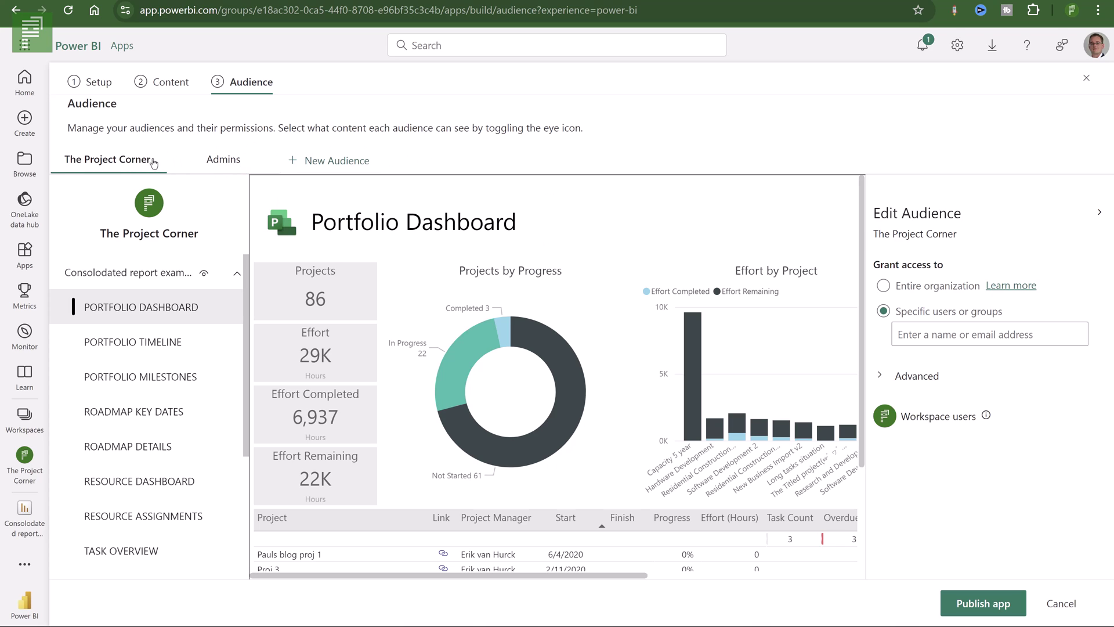
pyautogui.click(884, 287)
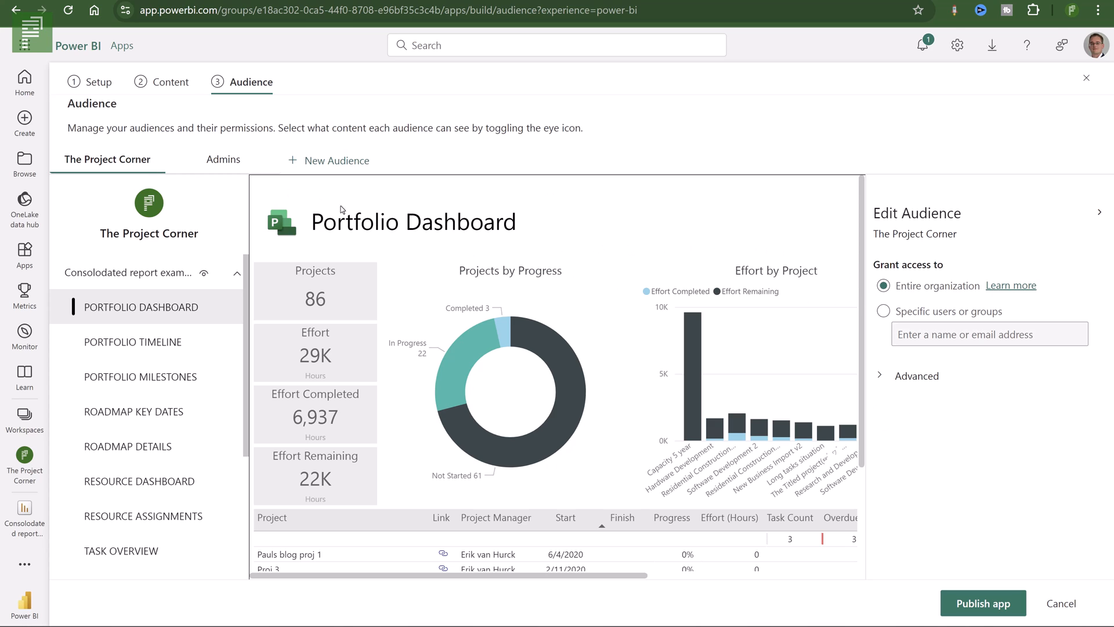
# Grant the Admins audience to one specific user and reveal its Advanced permission settings
pyautogui.click(236, 162)
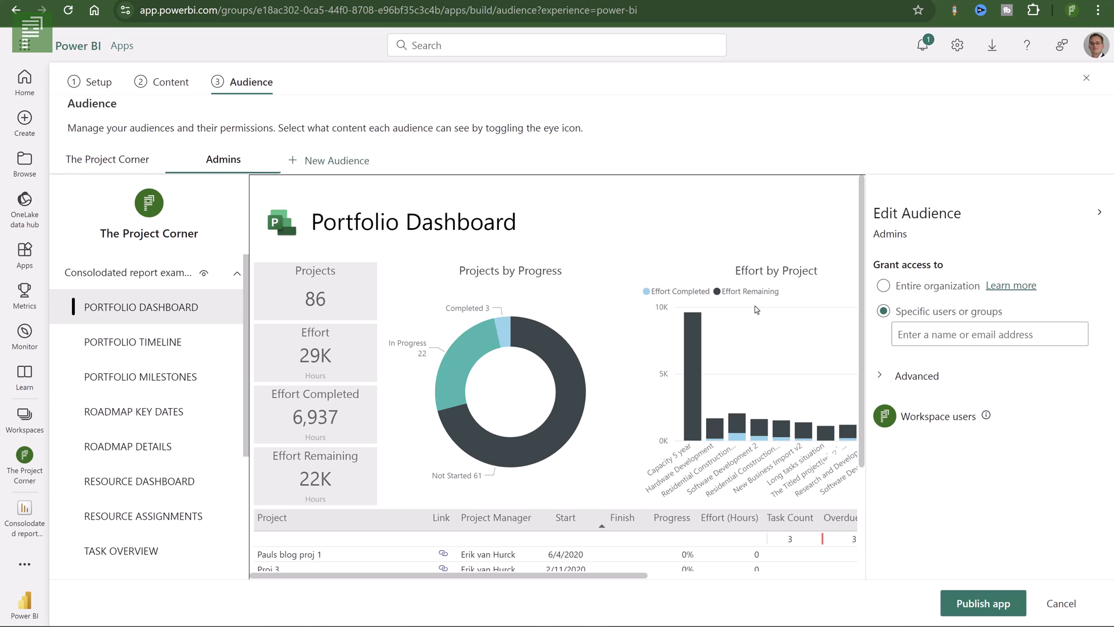
pyautogui.click(905, 334)
pyautogui.write('mirjam')
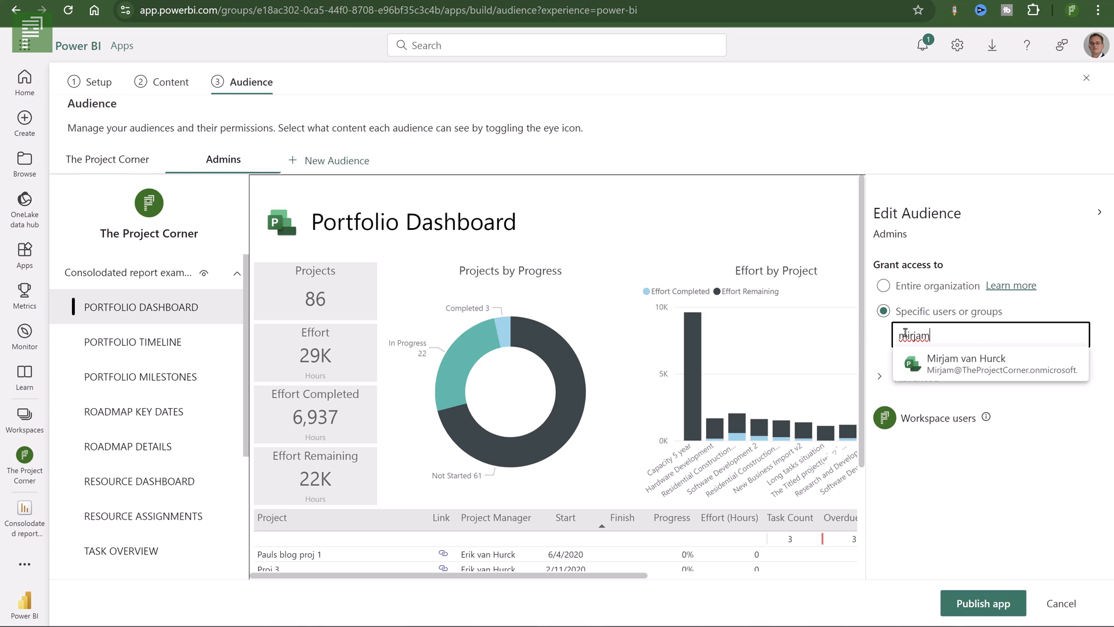
pyautogui.moveTo(990, 363)
pyautogui.click(939, 374)
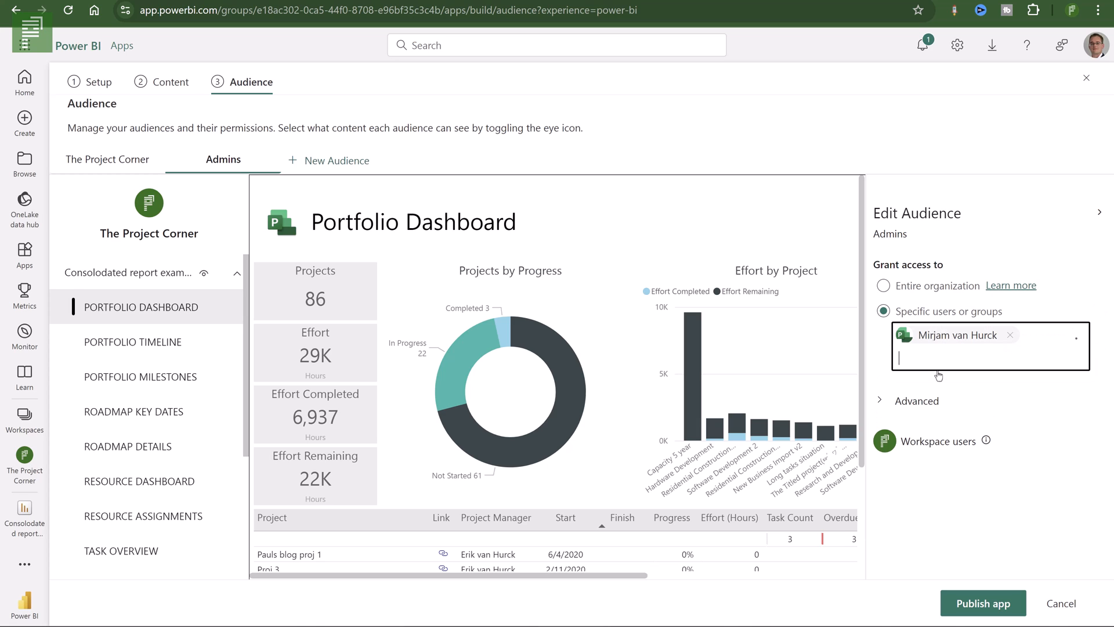
pyautogui.click(879, 398)
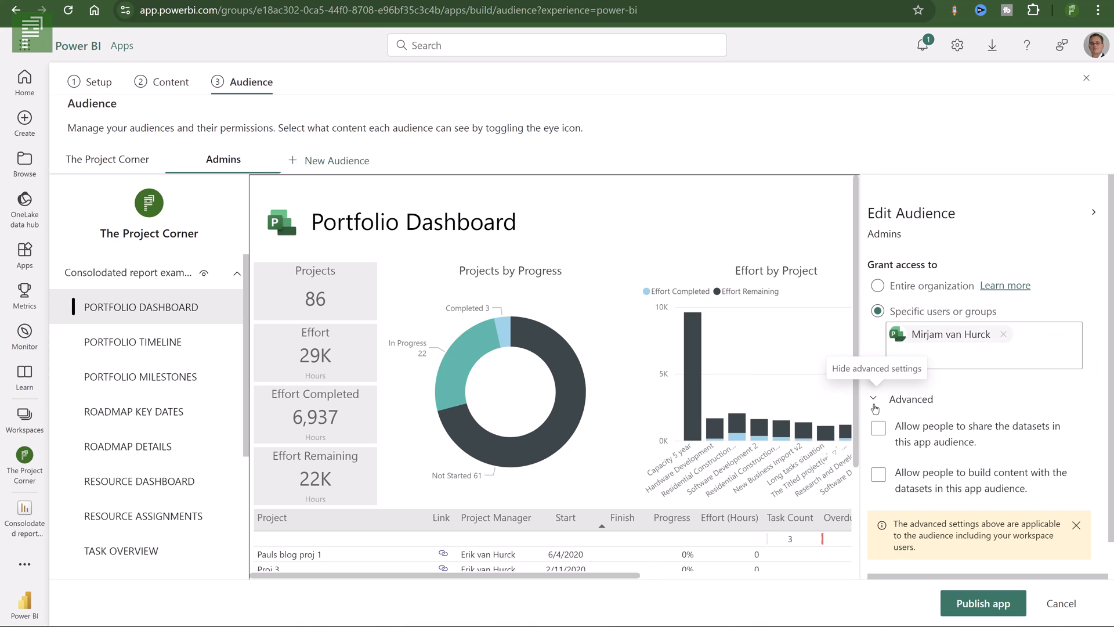
pyautogui.scroll(-1, 877, 401)
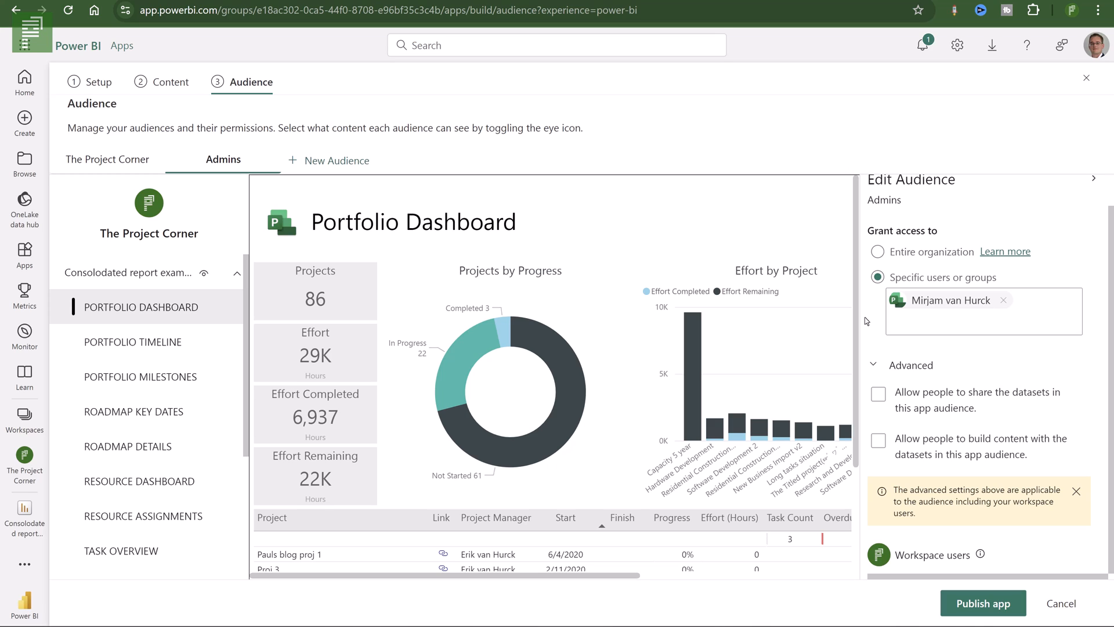
# Publish The Project Corner app and copy its published link
pyautogui.click(961, 607)
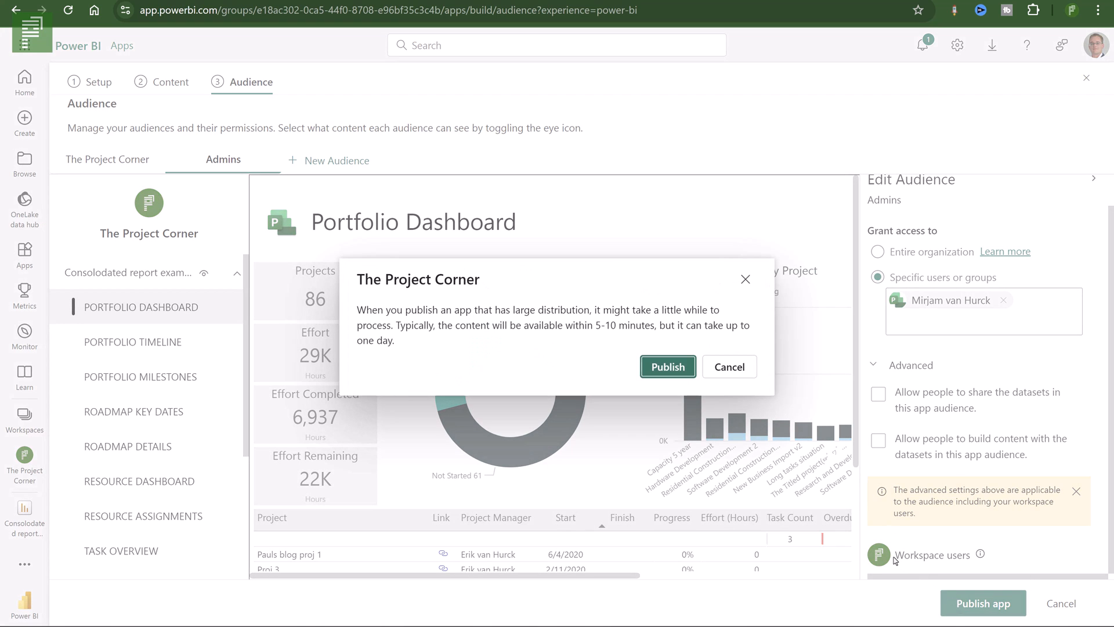
pyautogui.click(667, 367)
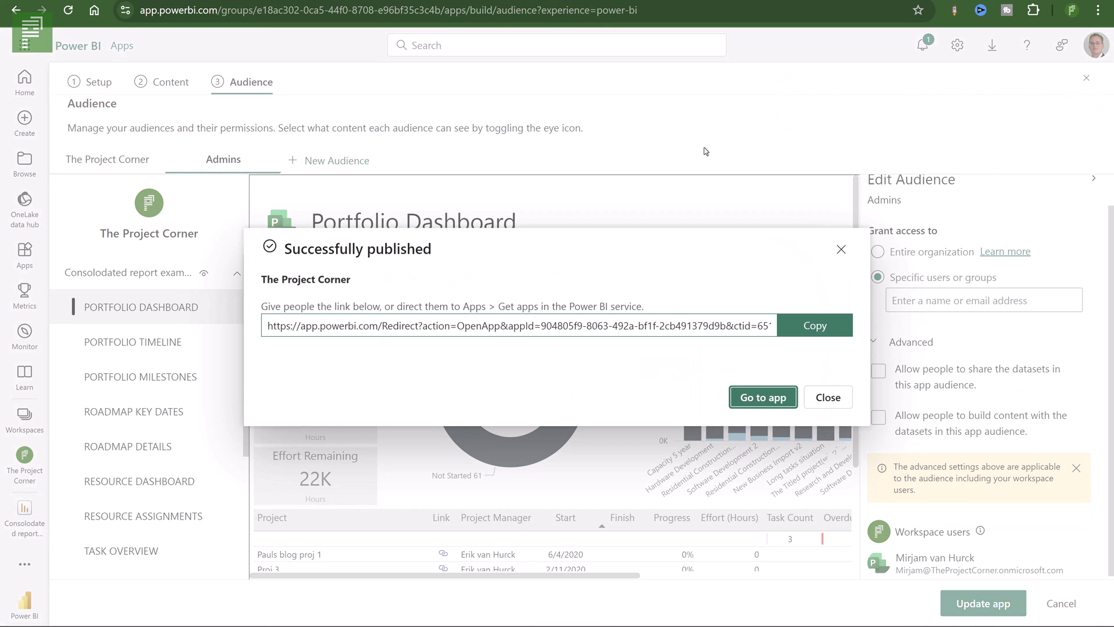
pyautogui.click(814, 326)
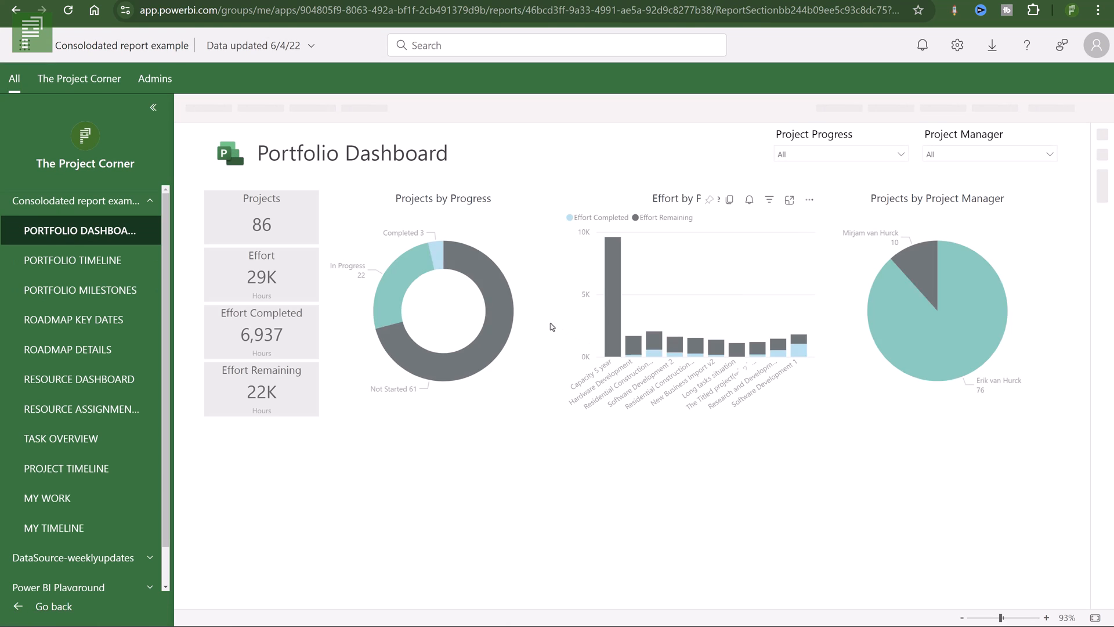
# Dismiss the Copilot popup and view the app as The Project Corner audience, where History is hidden
pyautogui.click(149, 203)
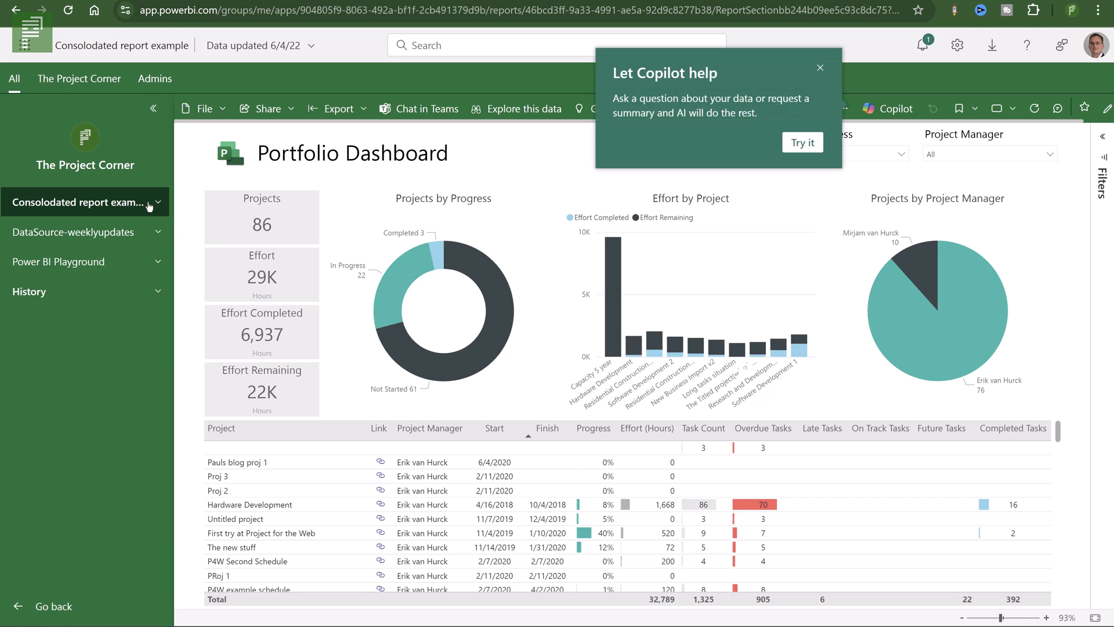
pyautogui.click(818, 70)
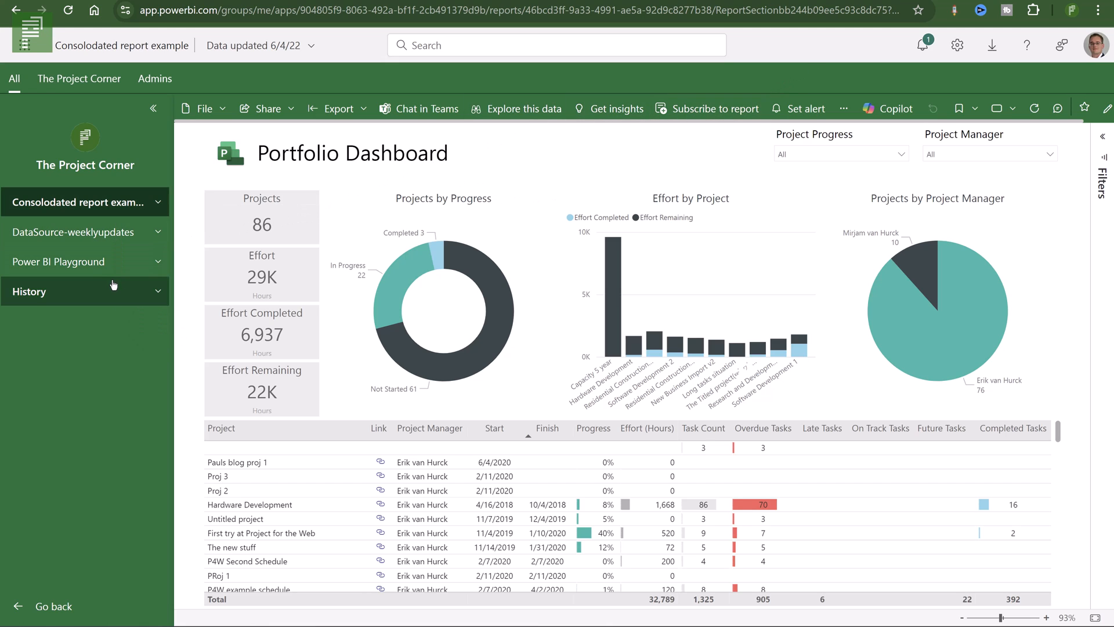
pyautogui.click(95, 81)
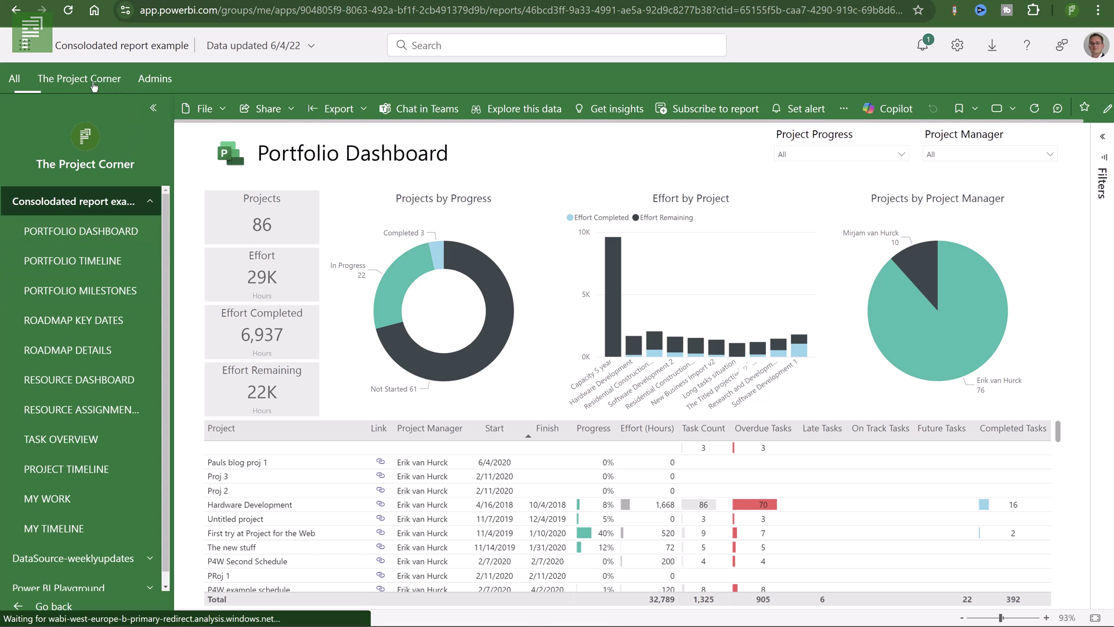
pyautogui.click(130, 201)
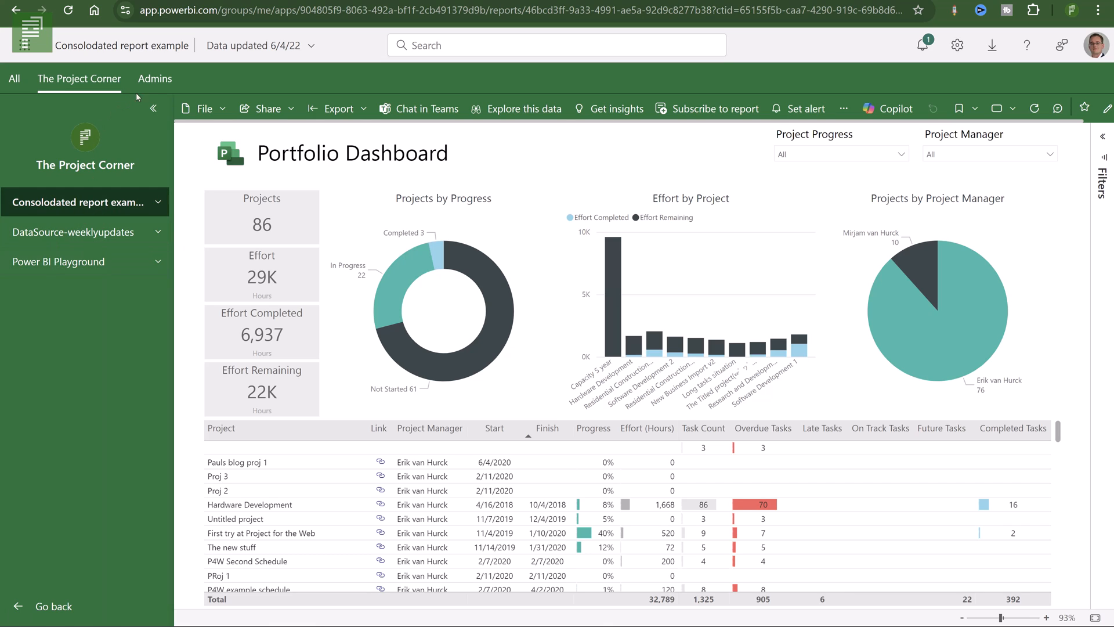
# Switch between the Admins and Project Corner audiences, confirming History appears only for Admins
pyautogui.click(152, 80)
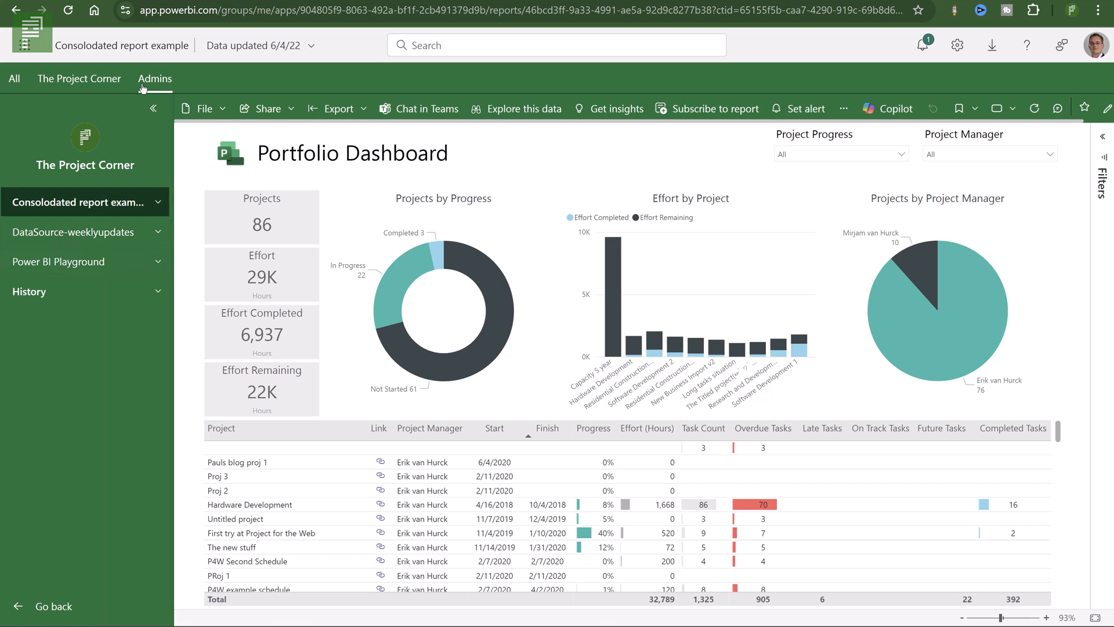
pyautogui.click(101, 80)
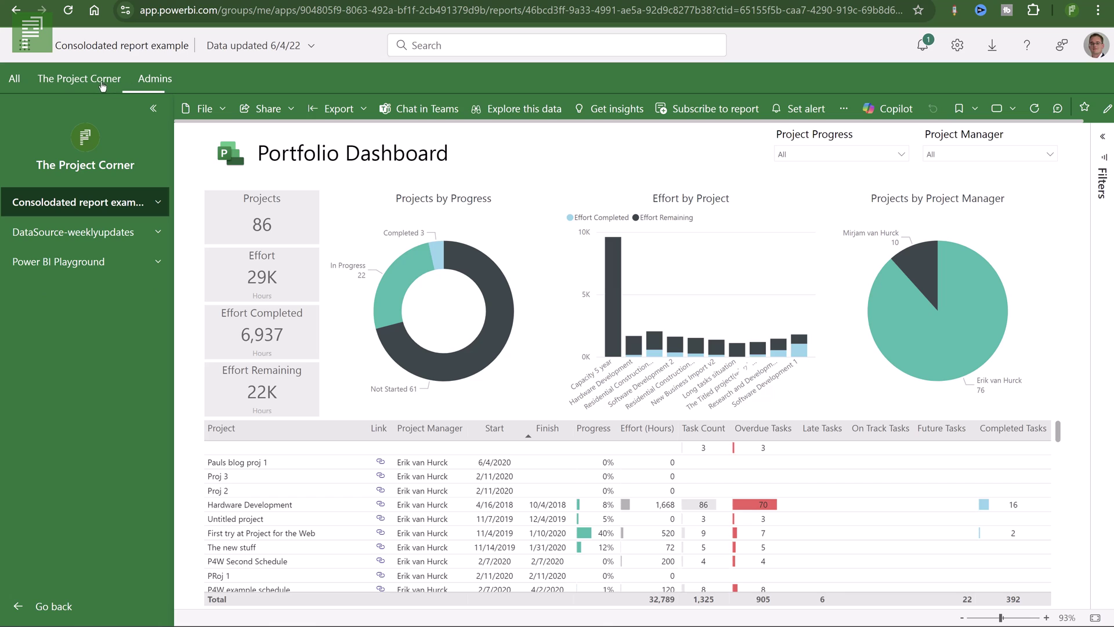
pyautogui.click(140, 87)
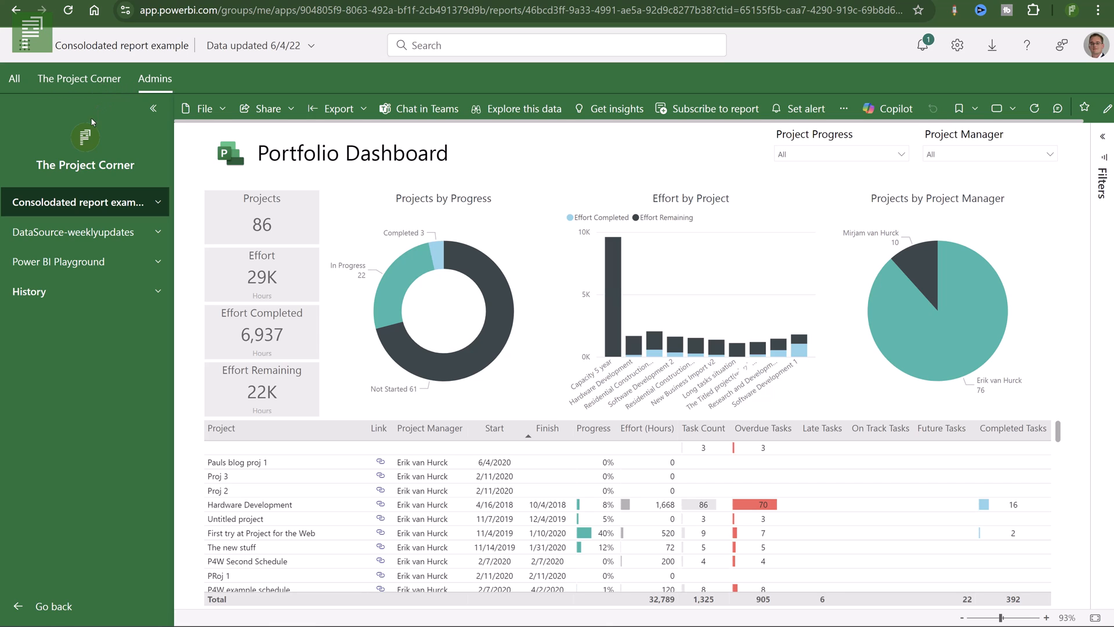